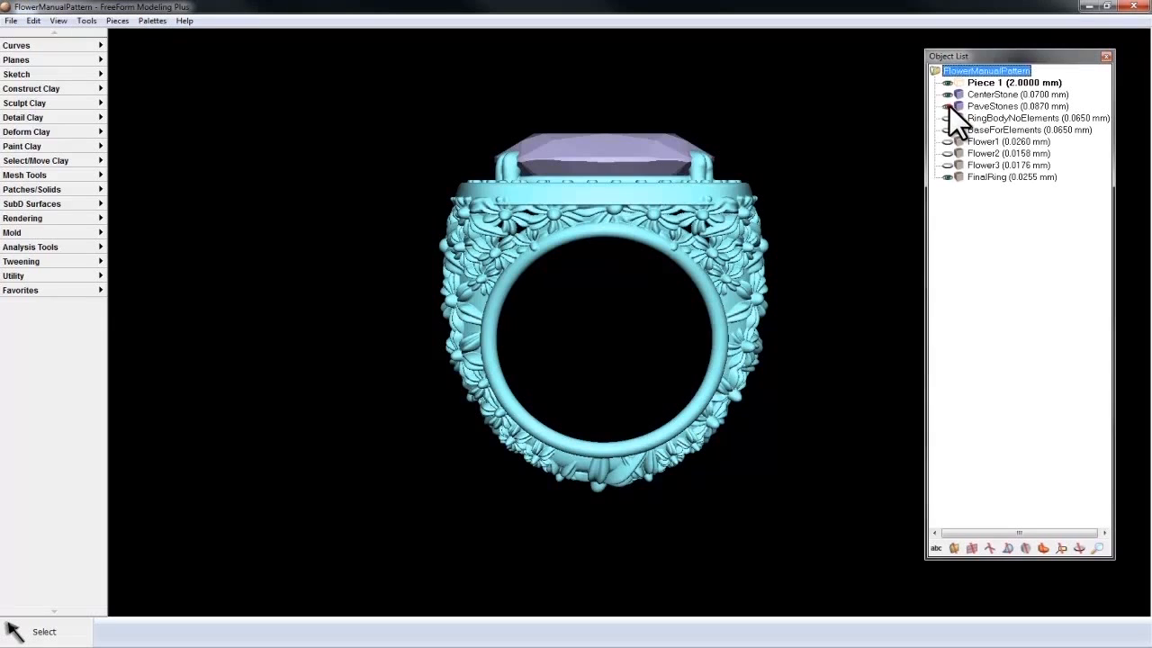
Hide CenterStone, PaveStones and FinalRing, and show RingBodyNoElements.
click(948, 94)
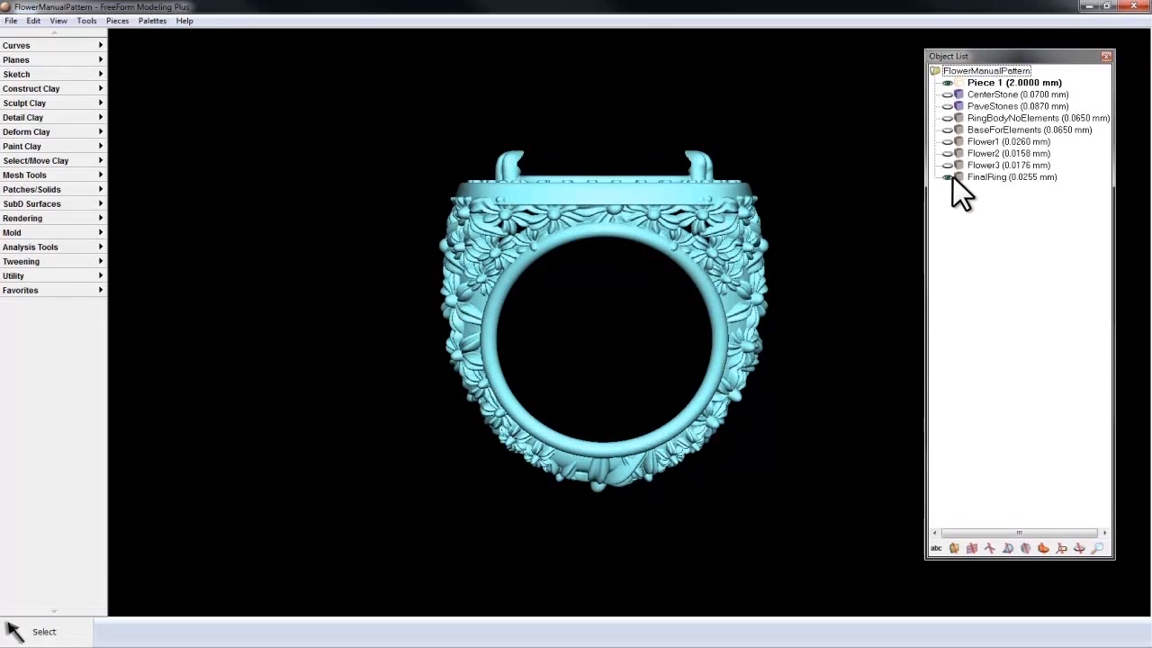
click(949, 176)
click(947, 118)
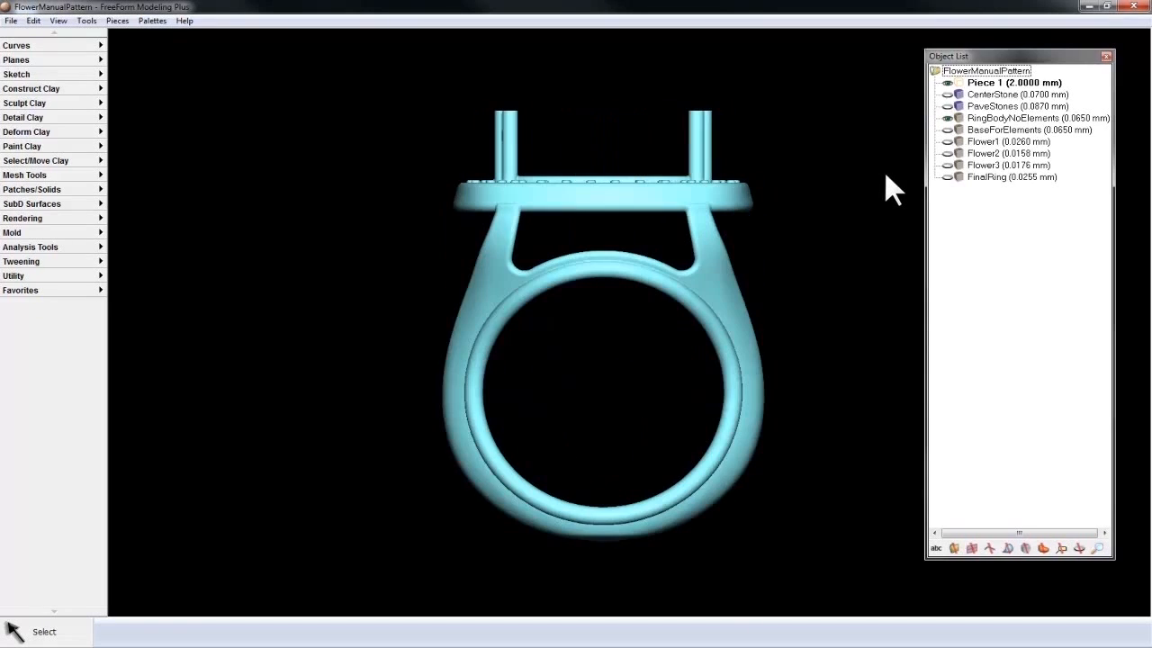
Inspect BaseForElements on its own and together with RingBodyNoElements from the side.
click(947, 118)
click(946, 130)
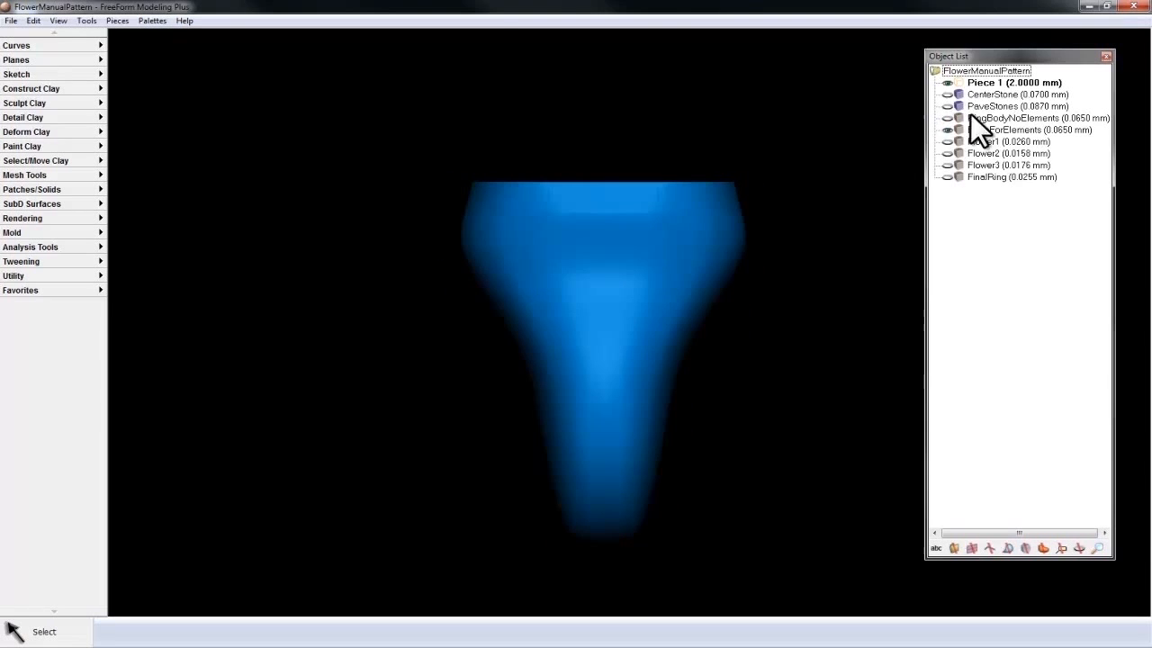
click(947, 118)
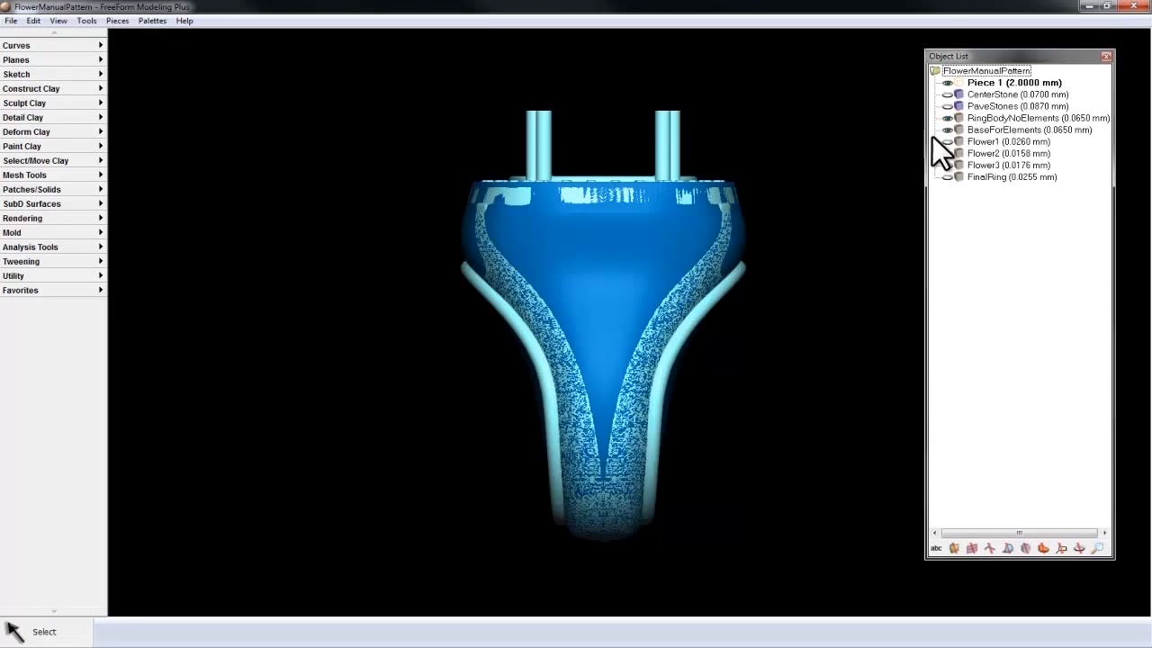
drag(787, 338, 902, 327)
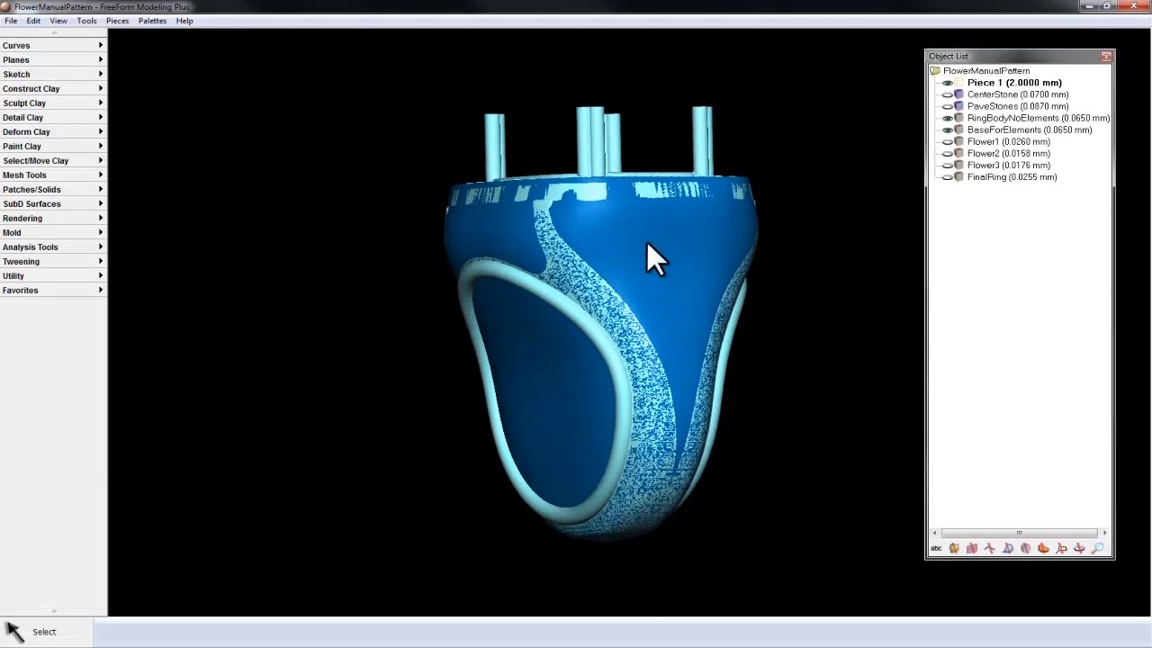
Hide RingBodyNoElements and BaseForElements, and show only the Flower1 piece.
click(949, 118)
click(947, 131)
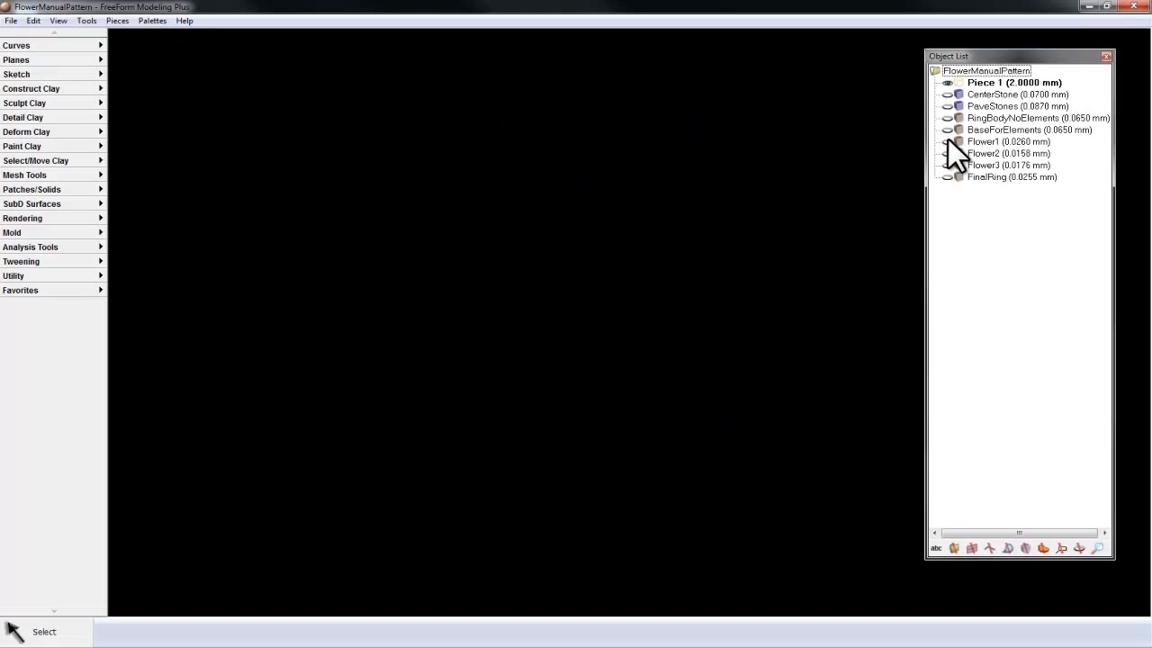
drag(587, 225, 611, 438)
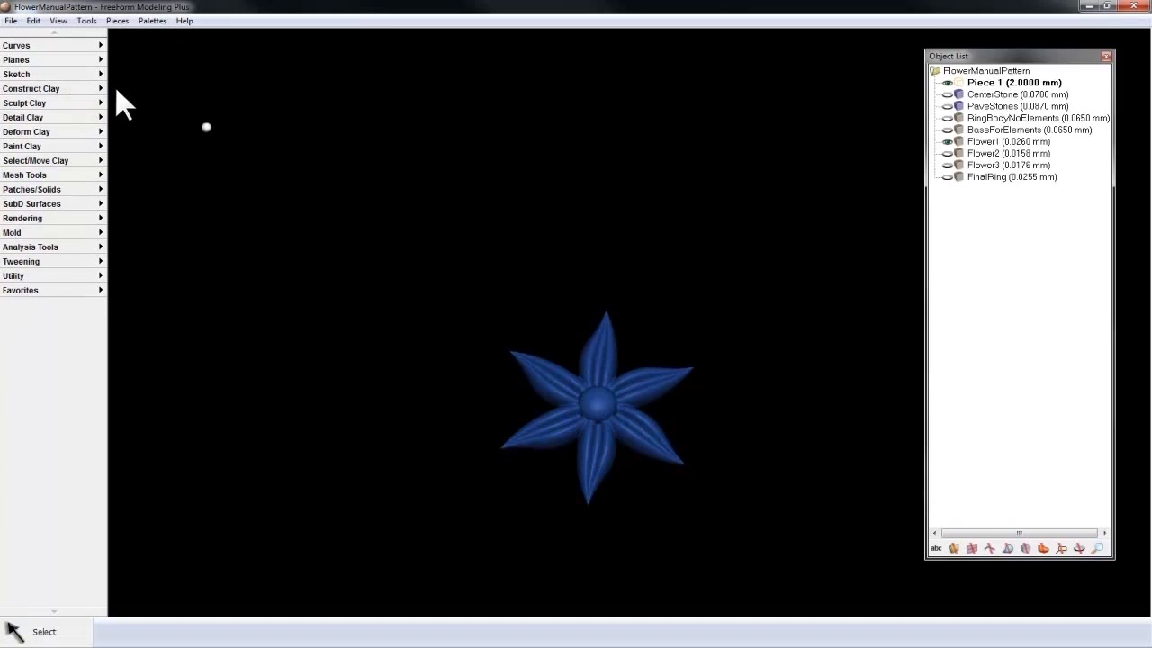
Start the Manual Pattern Piece tool and pick Flower1 as the element to place, with the Z tool handle axis.
click(45, 88)
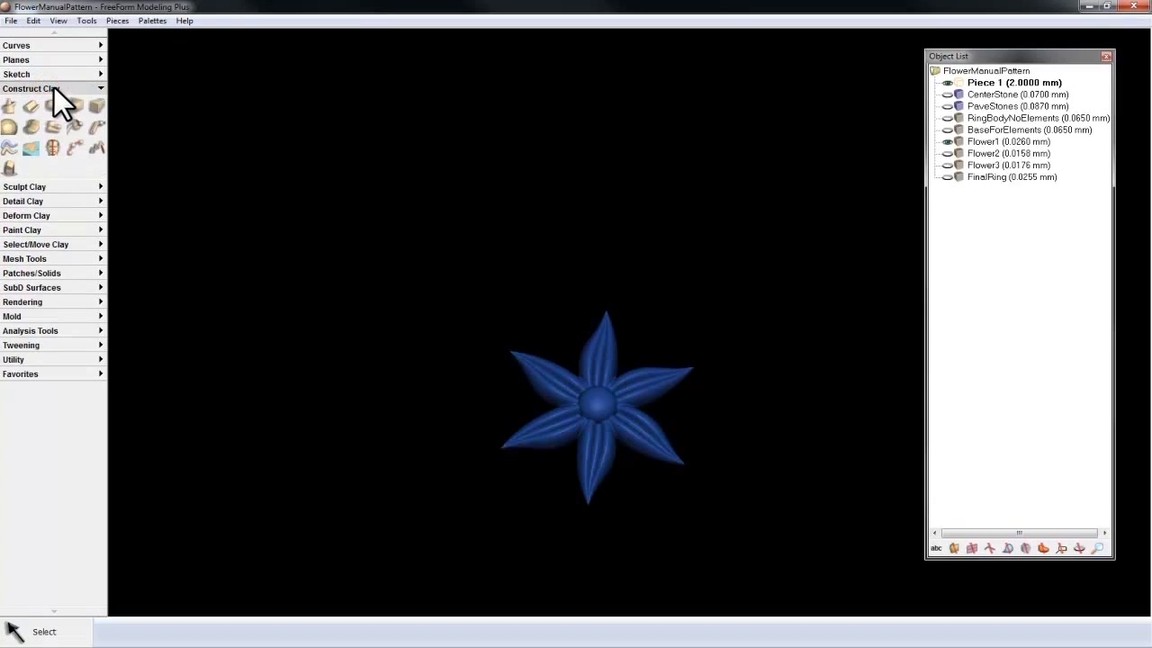
click(95, 147)
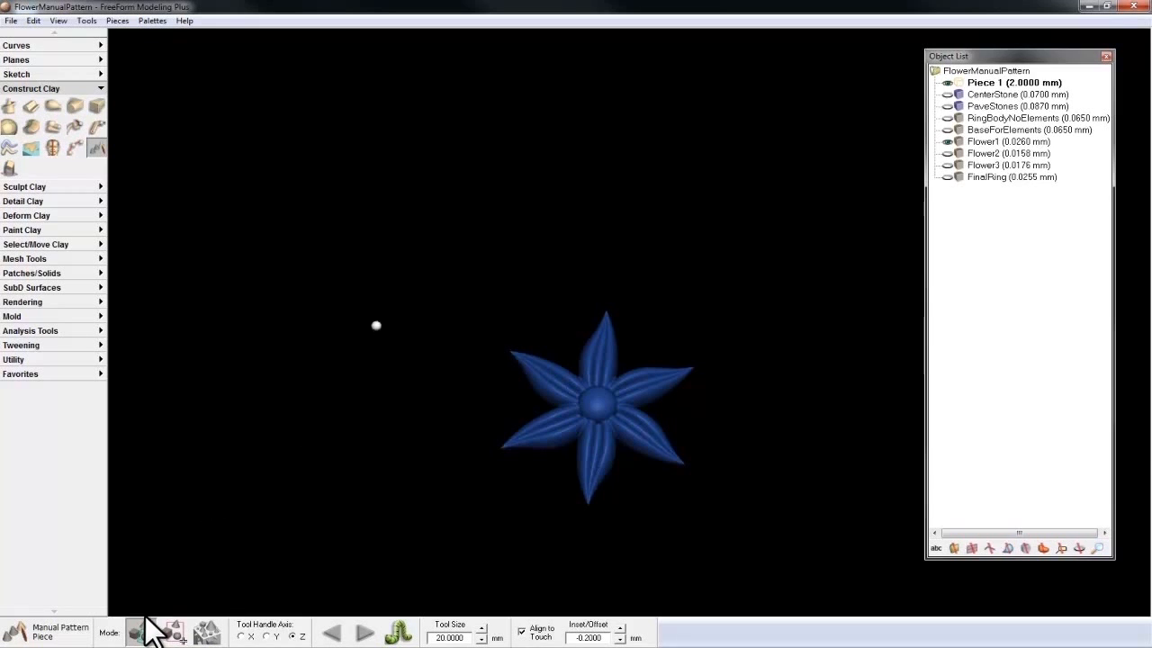
click(576, 394)
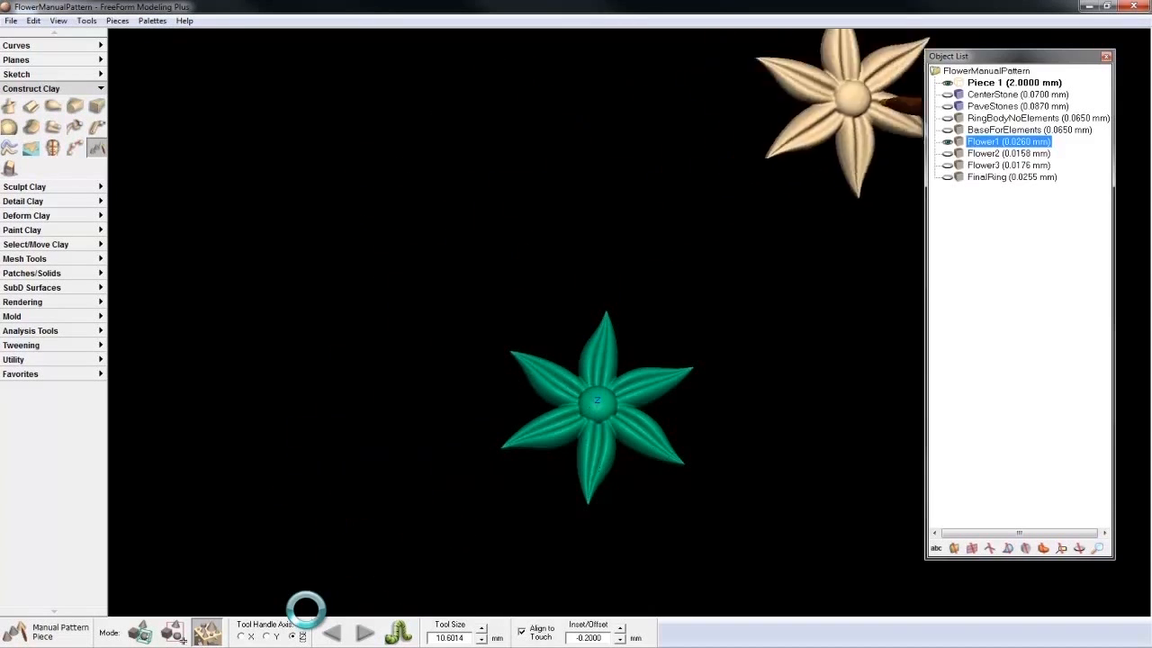
Show RingBodyNoElements and BaseForElements again while keeping the Manual Pattern Piece tool ready.
click(949, 118)
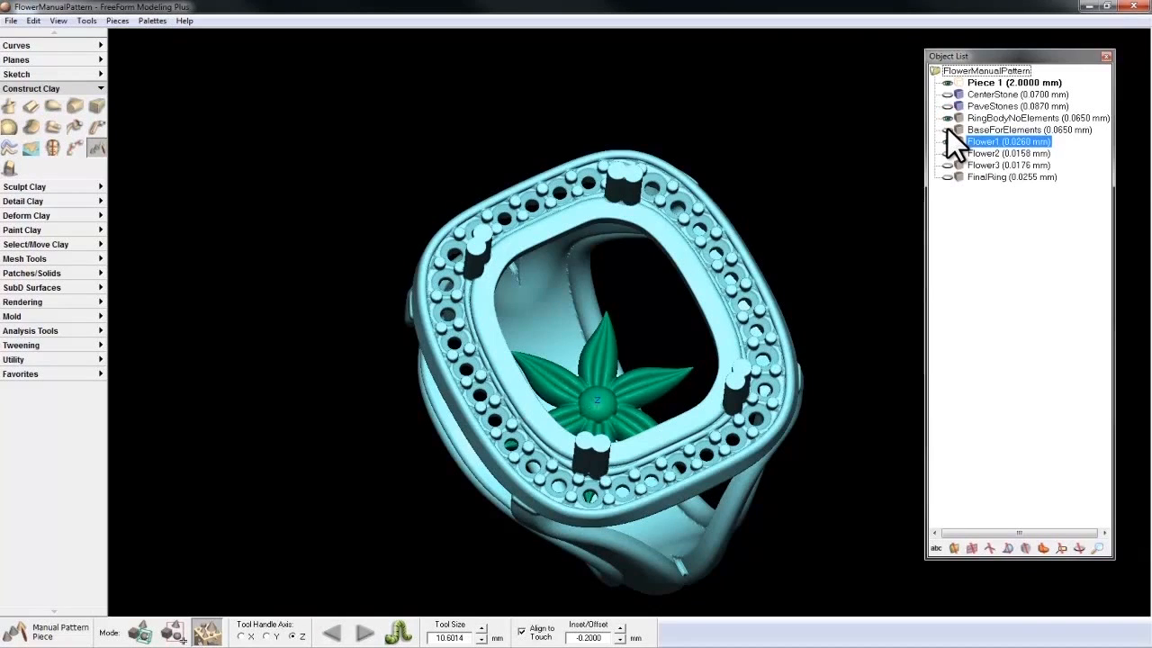
click(948, 129)
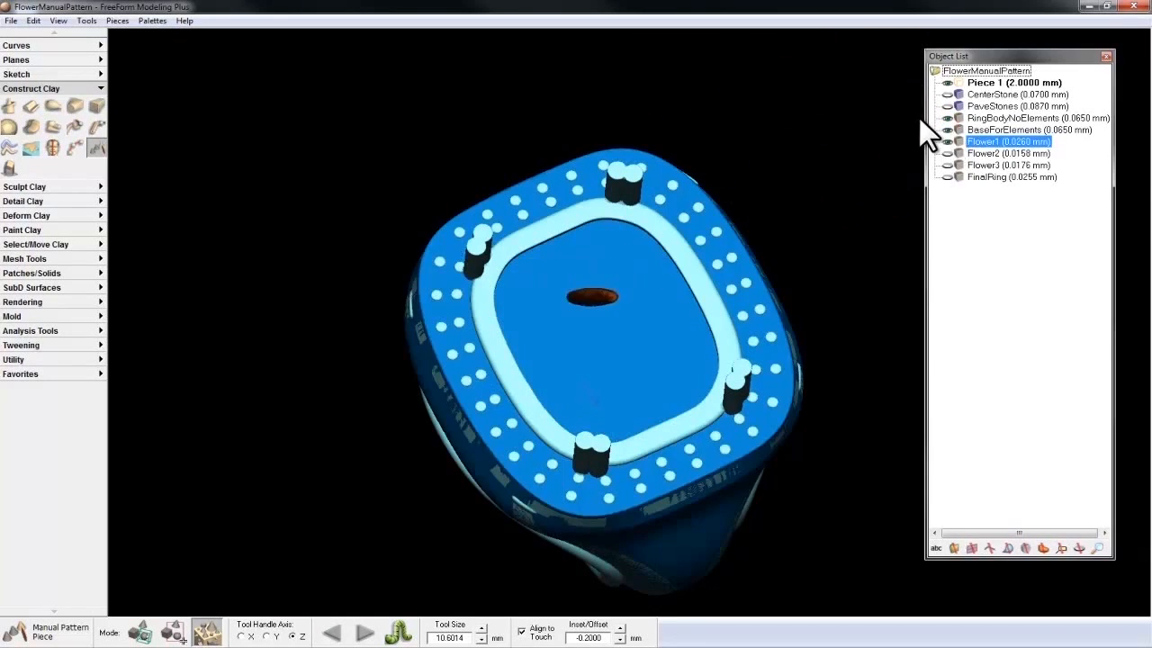
key(Escape)
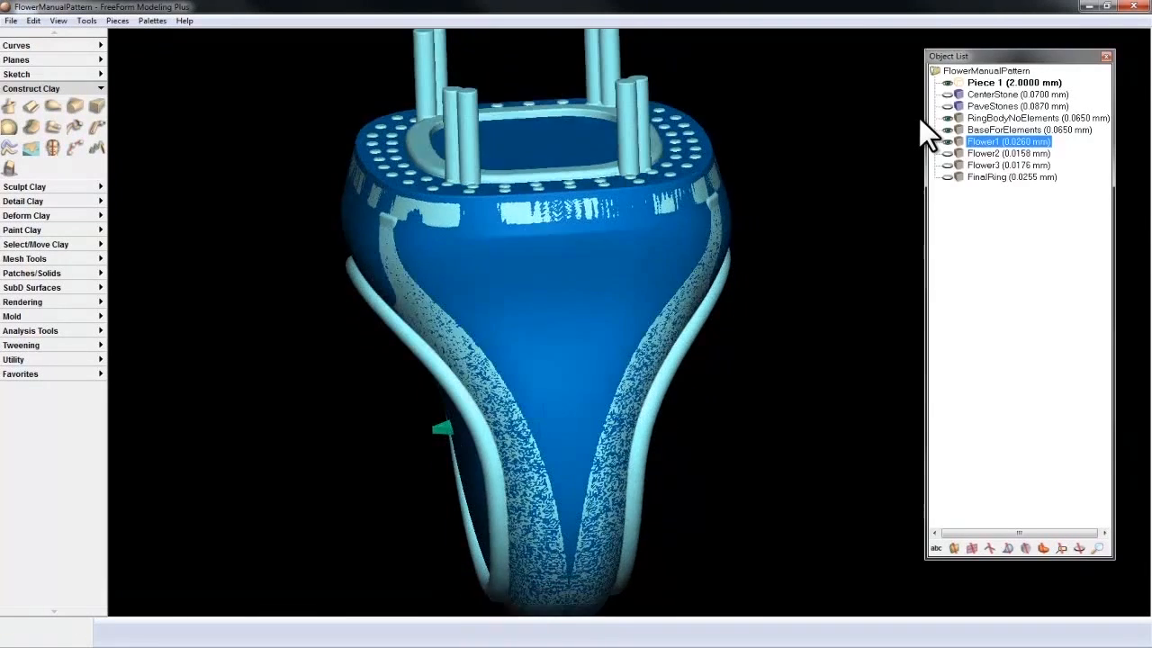
key(space)
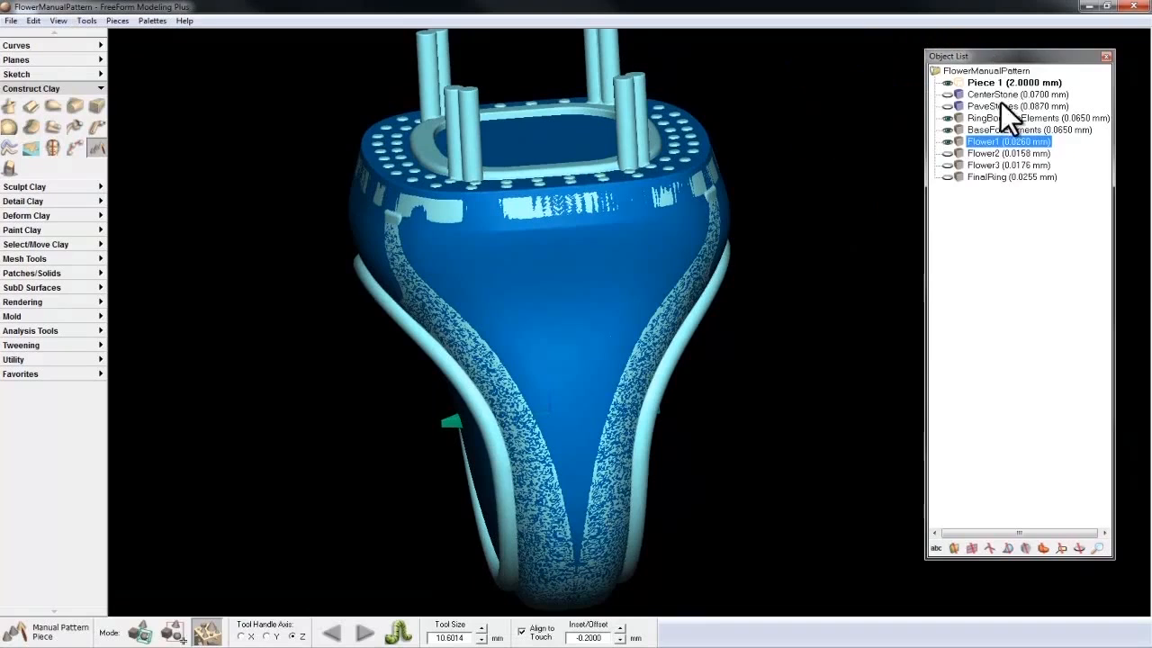
Make BaseForElements the active piece and close the object list.
right_click(963, 128)
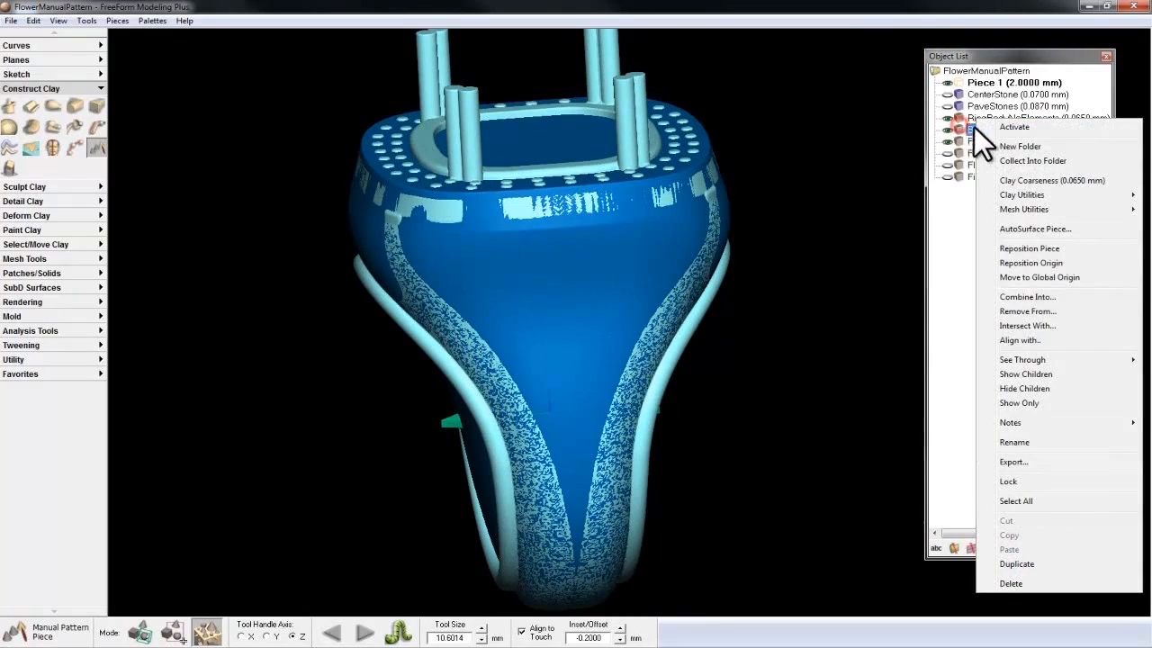
click(996, 132)
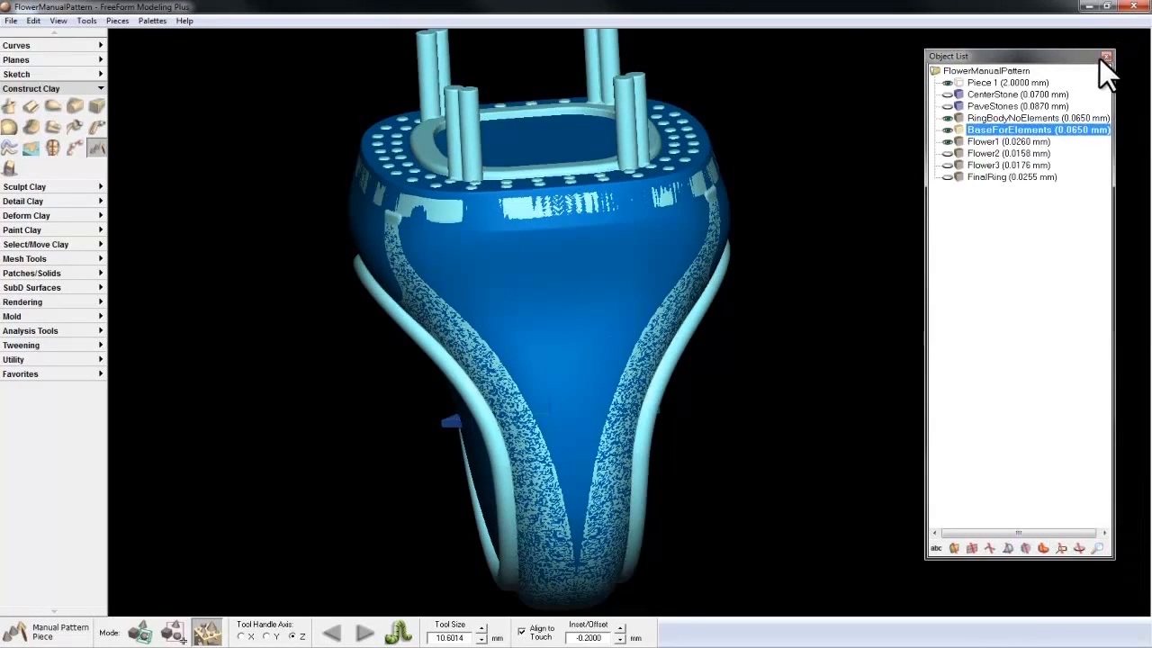
click(1104, 56)
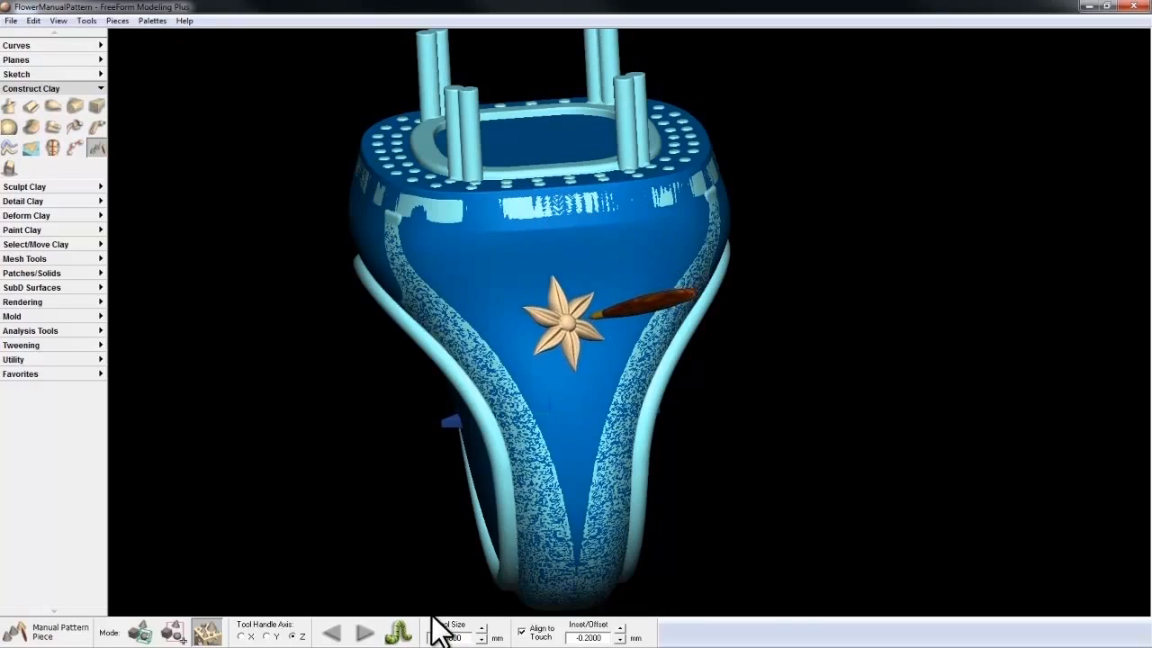
Place a trial flower on the base's upper shoulder with a 5 mm tool size and -0.2 mm Inset/Offset.
key(v)
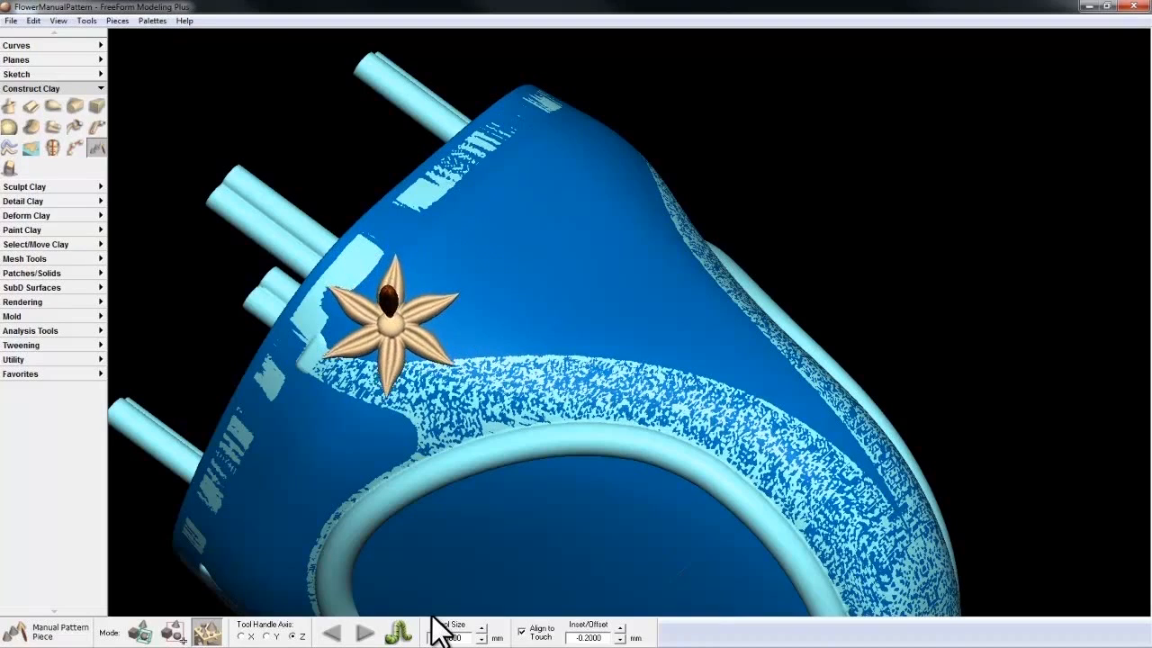
click(389, 321)
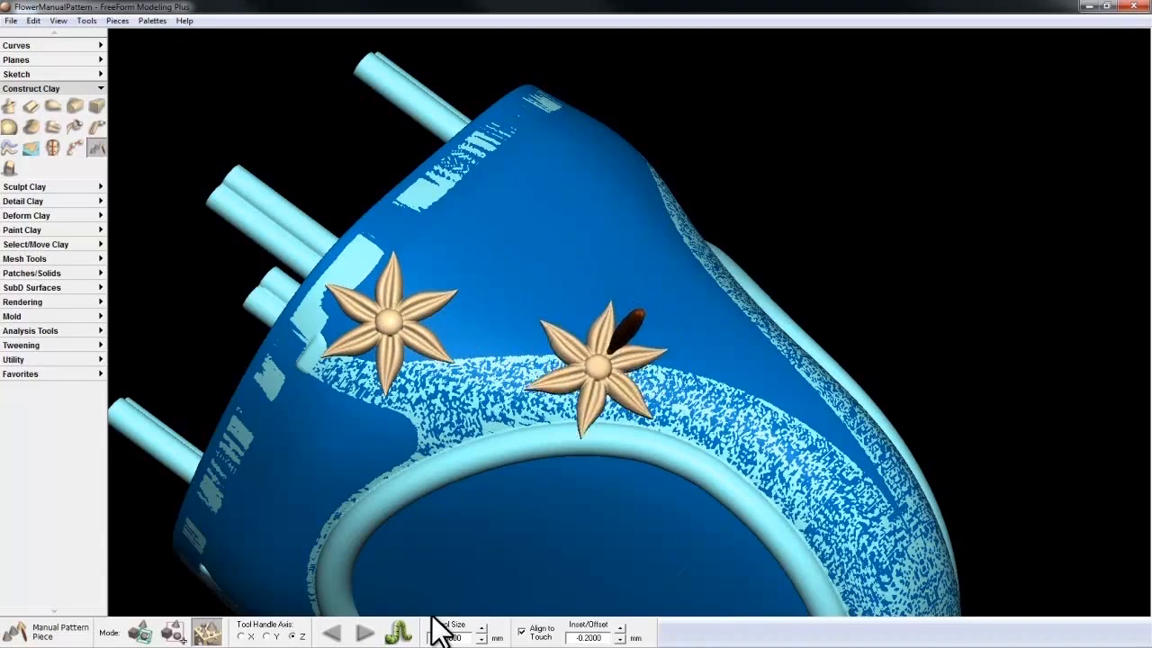
key(Escape)
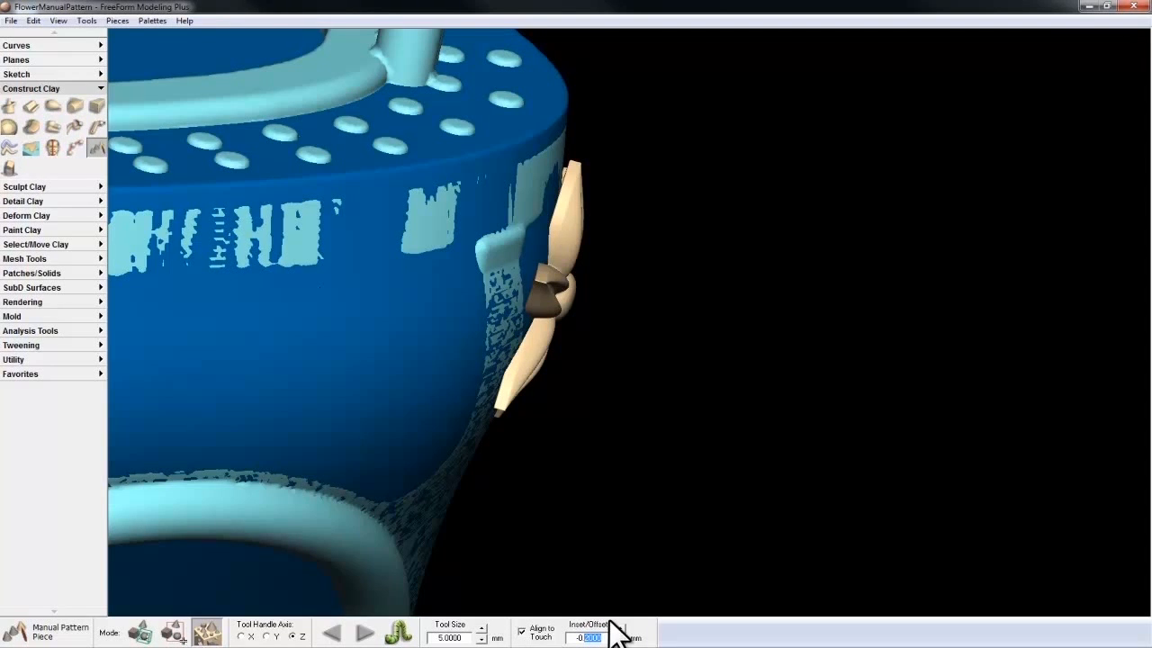
Set the Inset/Offset to -0.5 mm and place a trial flower sunk deeper into the base's side.
key(Return)
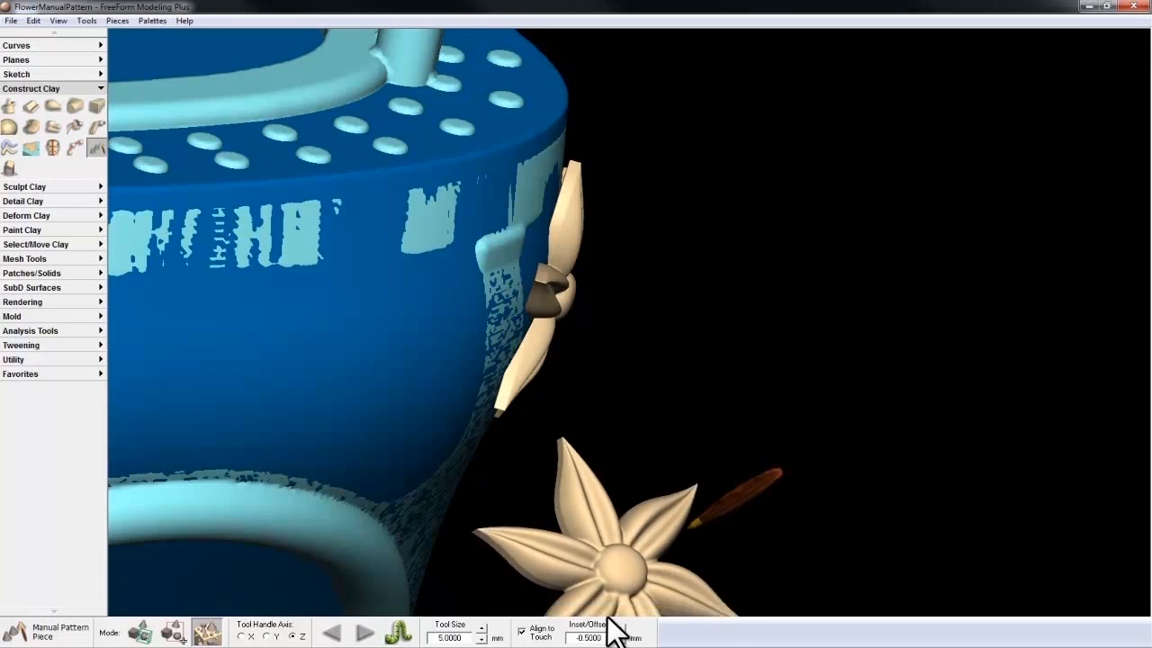
key(space)
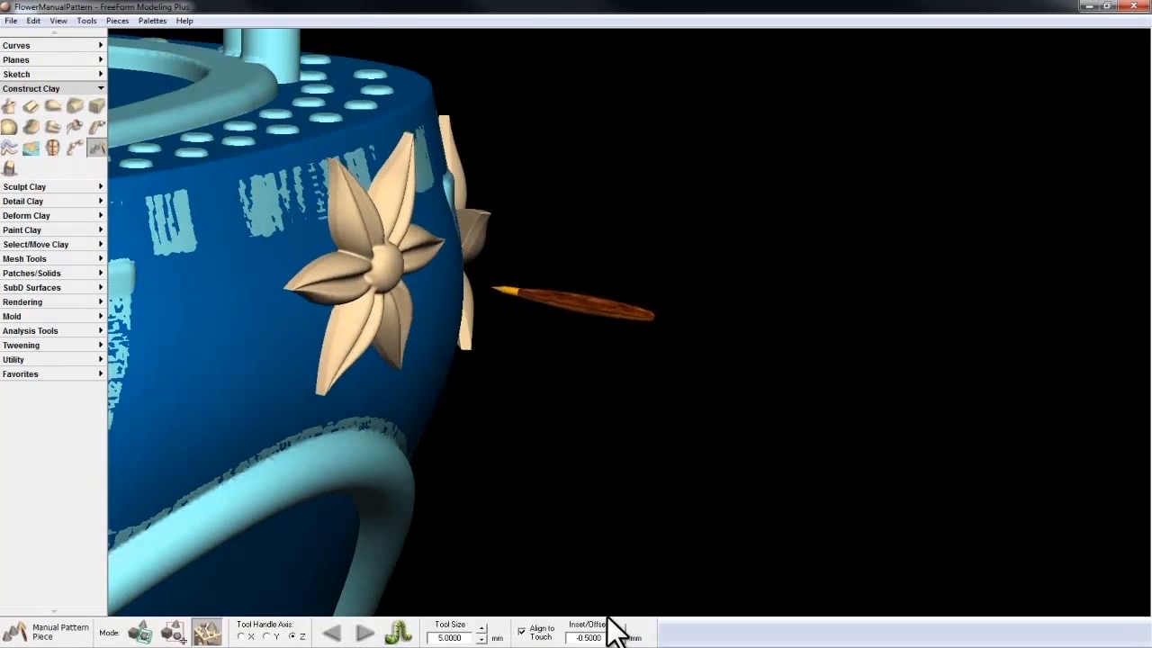
click(496, 281)
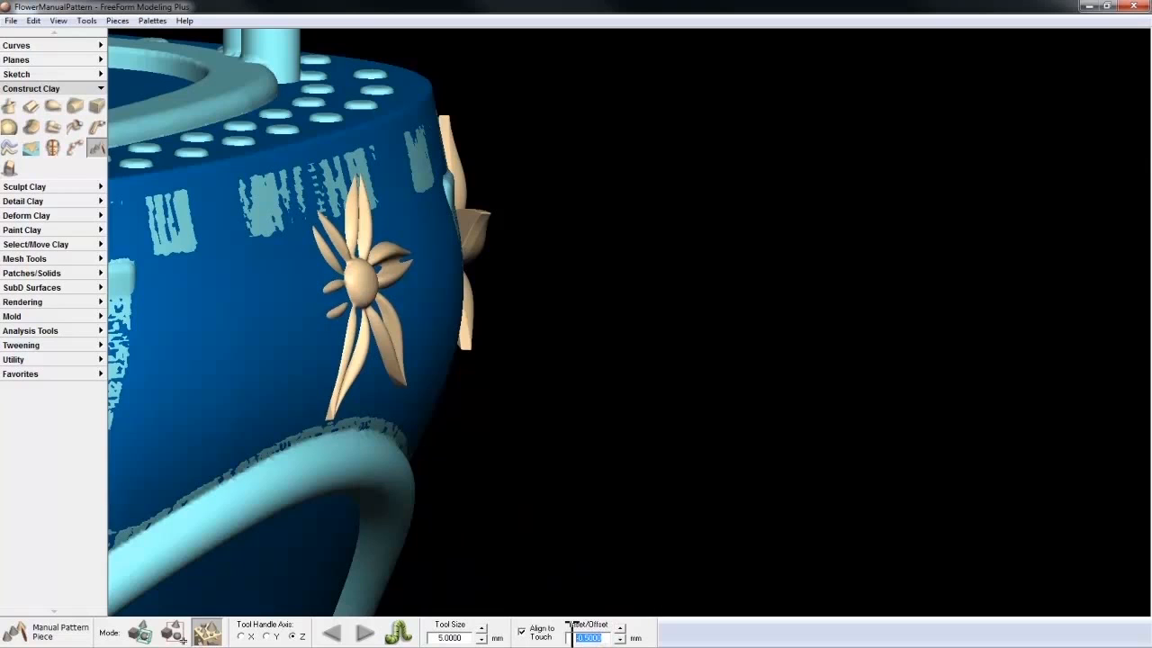
Try a flower with a 1.5 mm Inset/Offset above the base, and undo all the trial placements.
text(1.5)
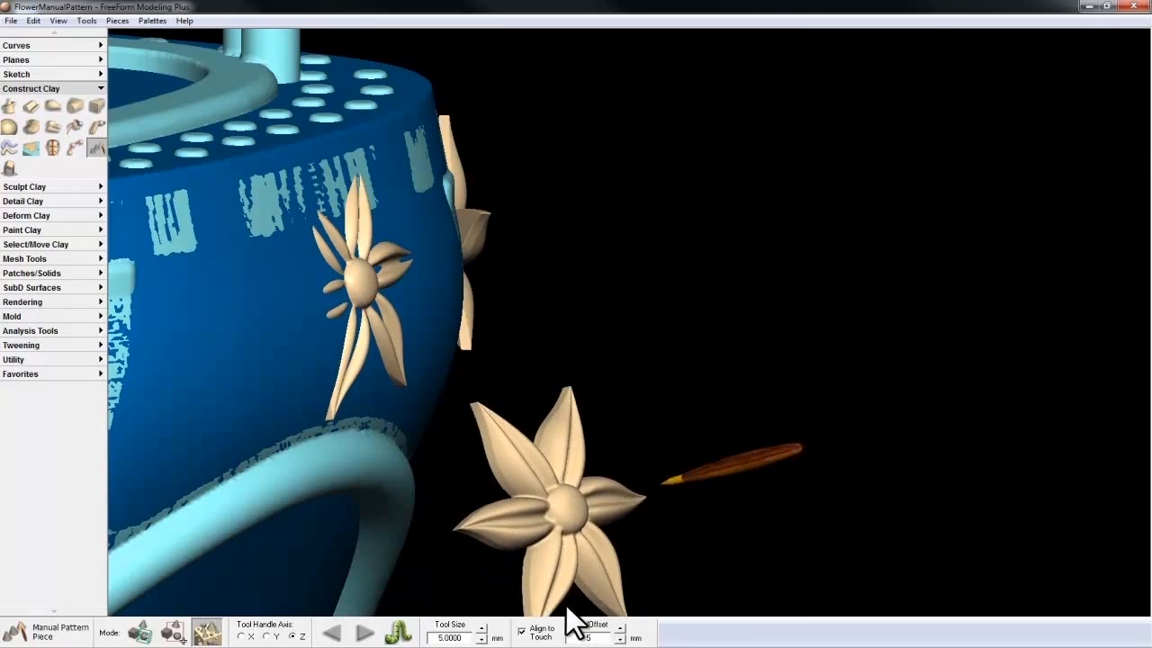
key(Return)
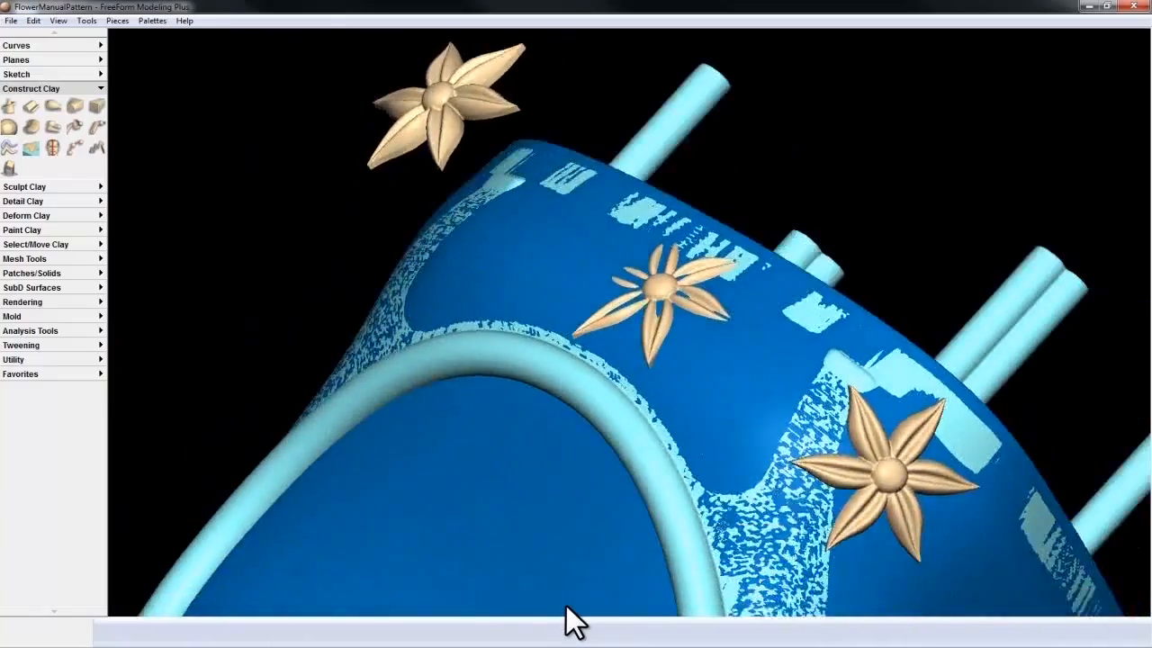
key(ctrl+z)
key(ctrl+z)
key(ctrl+z)
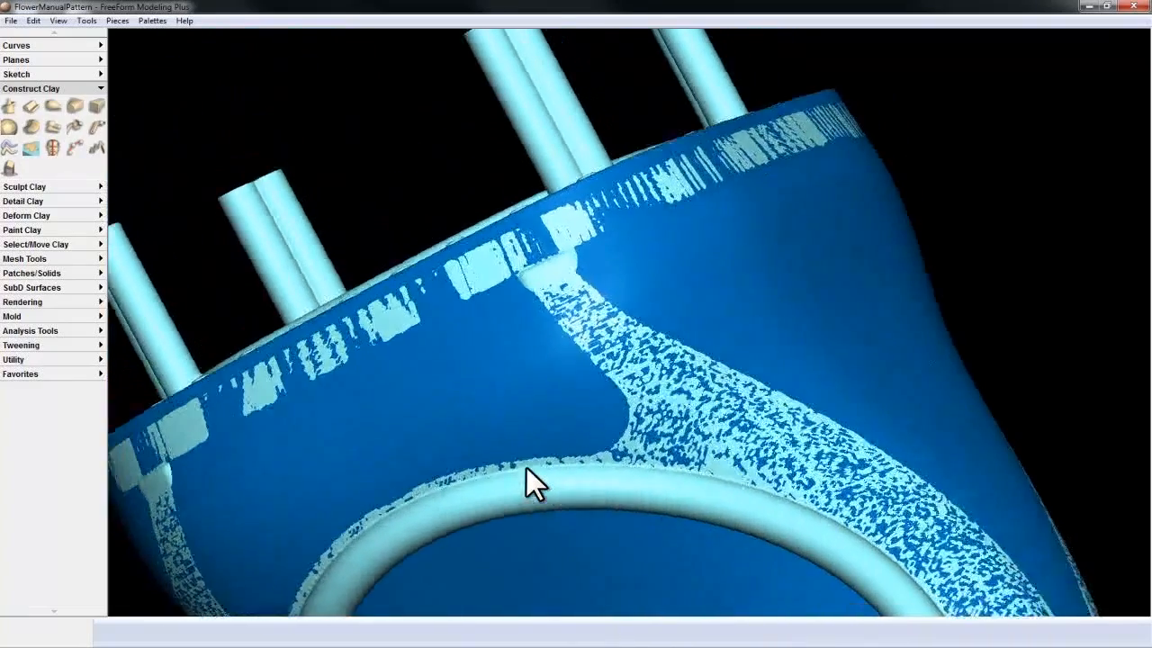
Try flowers at tool sizes of about 4.39 mm and 2.44 mm on the base's shoulder, and undo both.
key(c)
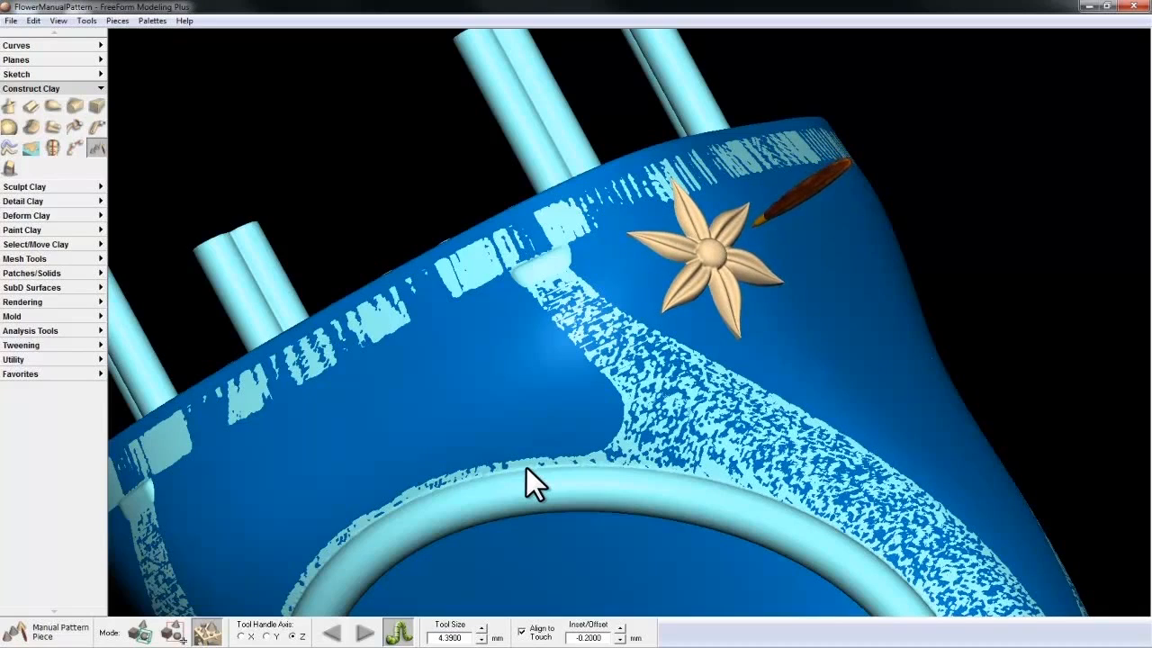
click(710, 252)
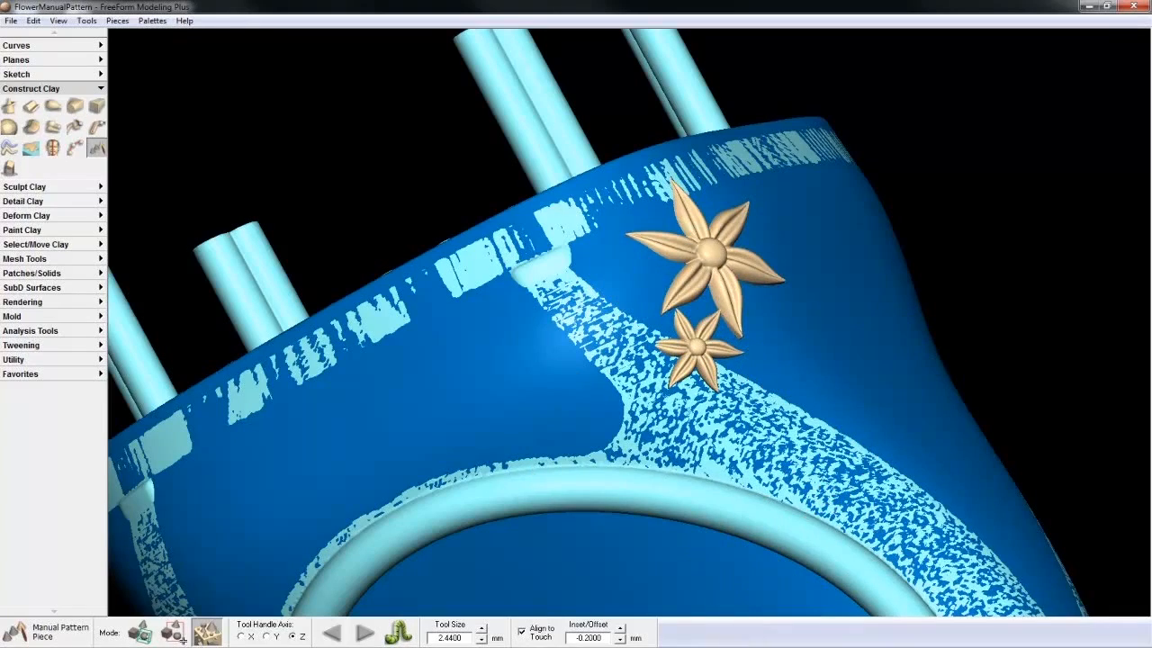
key(ctrl+z)
key(ctrl+z)
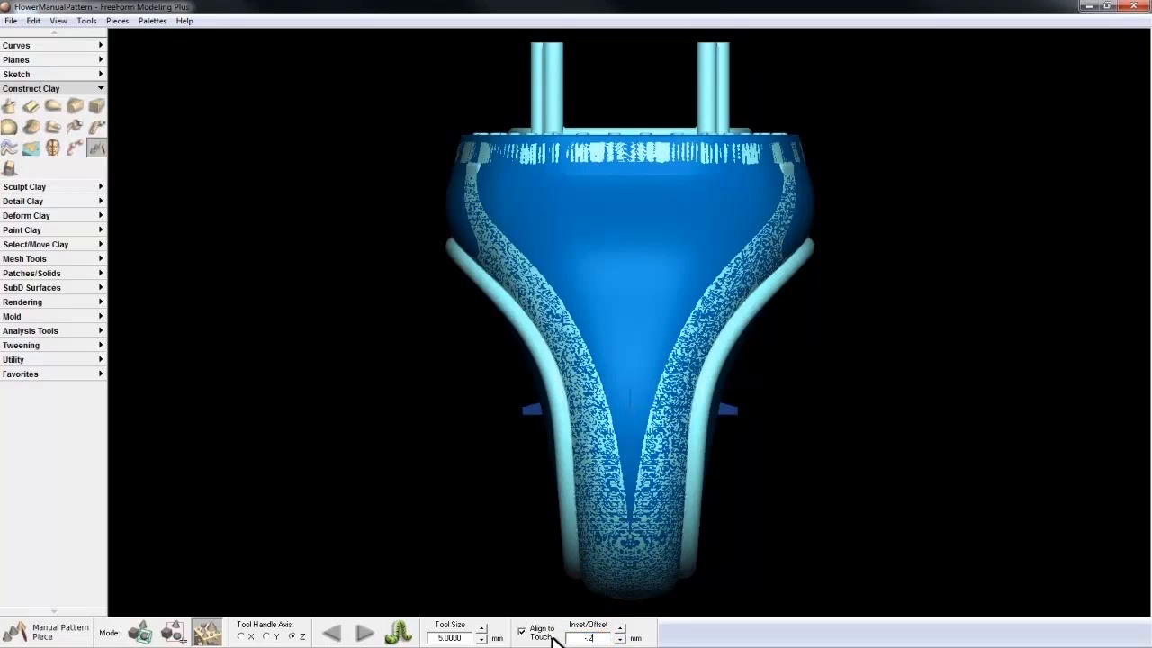
Set the tool size to 5 mm and the Inset/Offset to -0.25 mm, and place two touching flowers down the base's left shoulder.
key(Return)
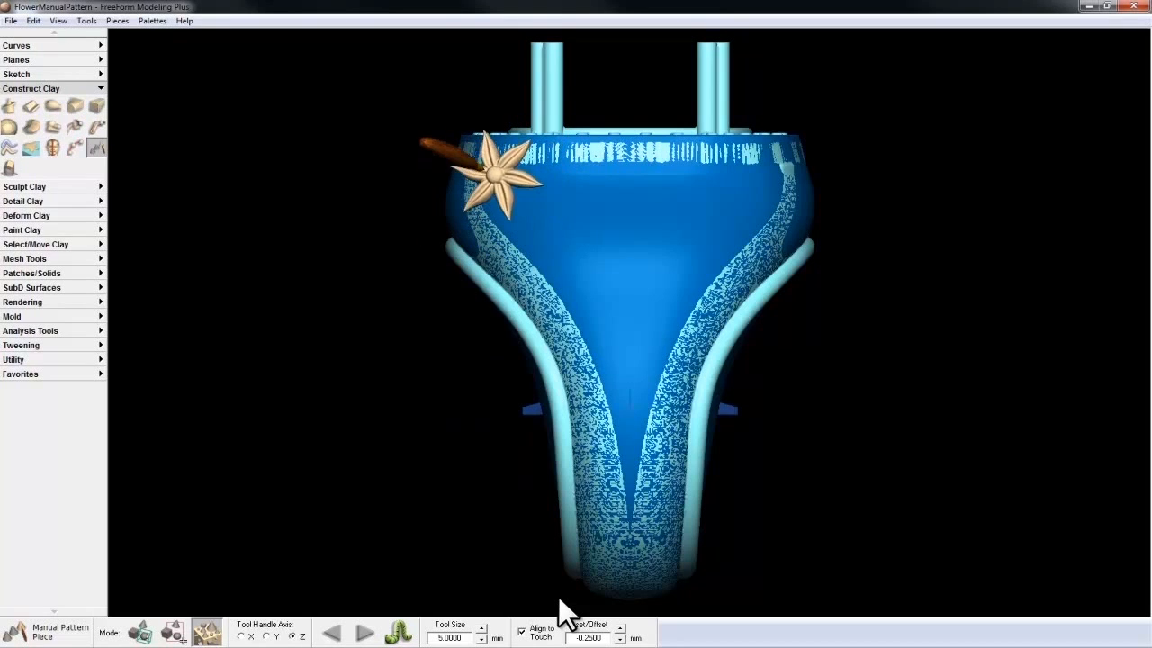
click(505, 183)
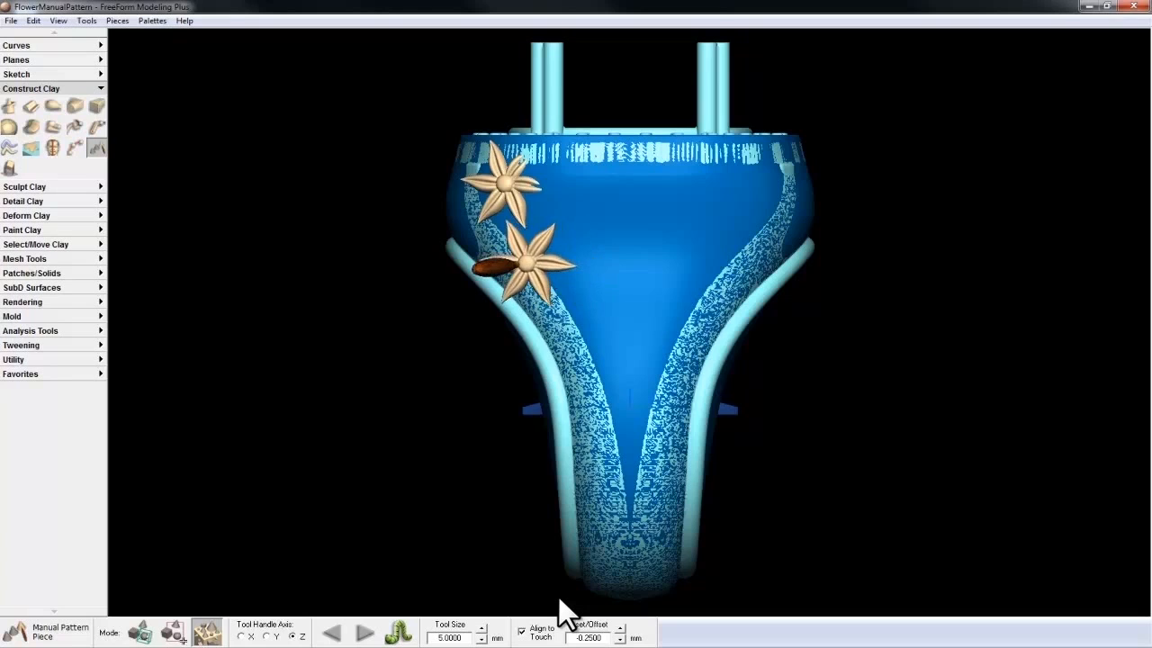
click(534, 257)
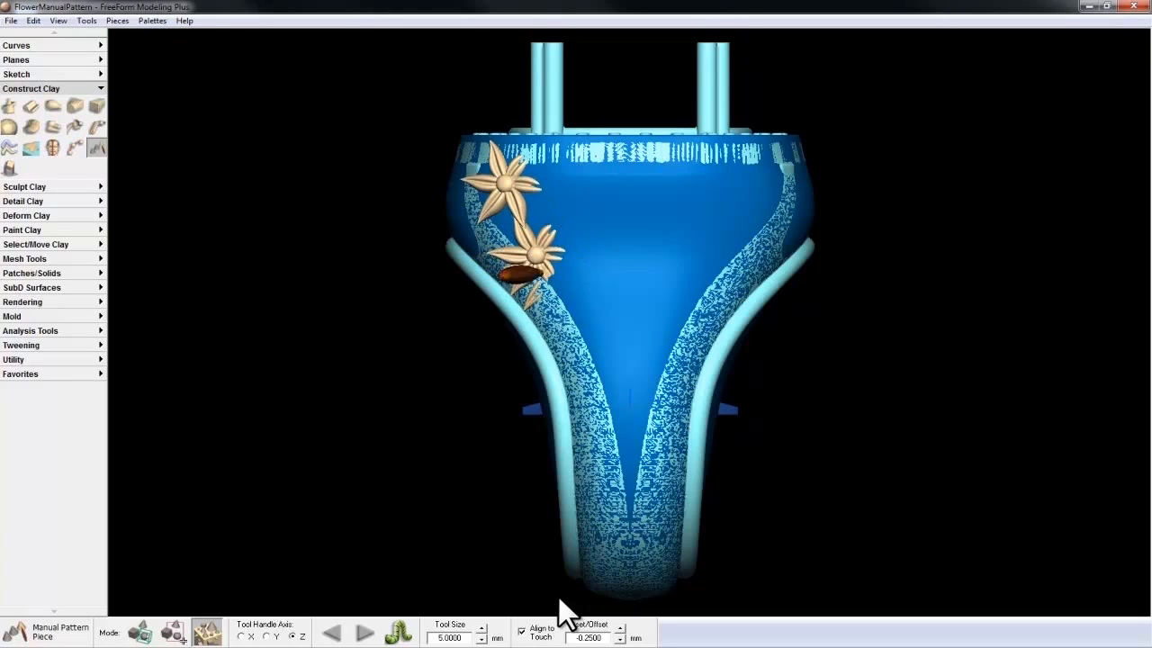
Adjust the flower's size and place a larger flower near the base's upper rim, beside the first one.
key(plus)
key(plus)
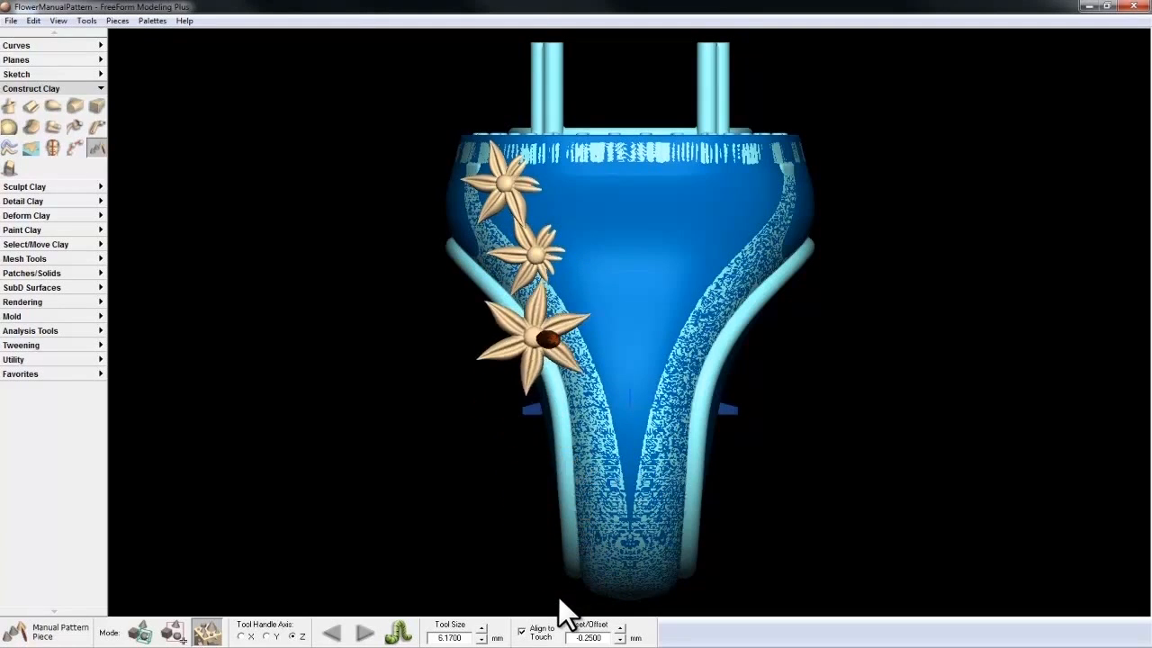
key(minus)
key(minus)
click(585, 188)
Reduce the flower's size and place a small flower lower down along the base's left edge.
key(Right)
key(minus)
key(minus)
key(Right)
click(580, 313)
Enlarge the flower, place it in the middle of the base's face beside the small one, and reopen the object list.
key(plus)
key(plus)
key(plus)
click(628, 281)
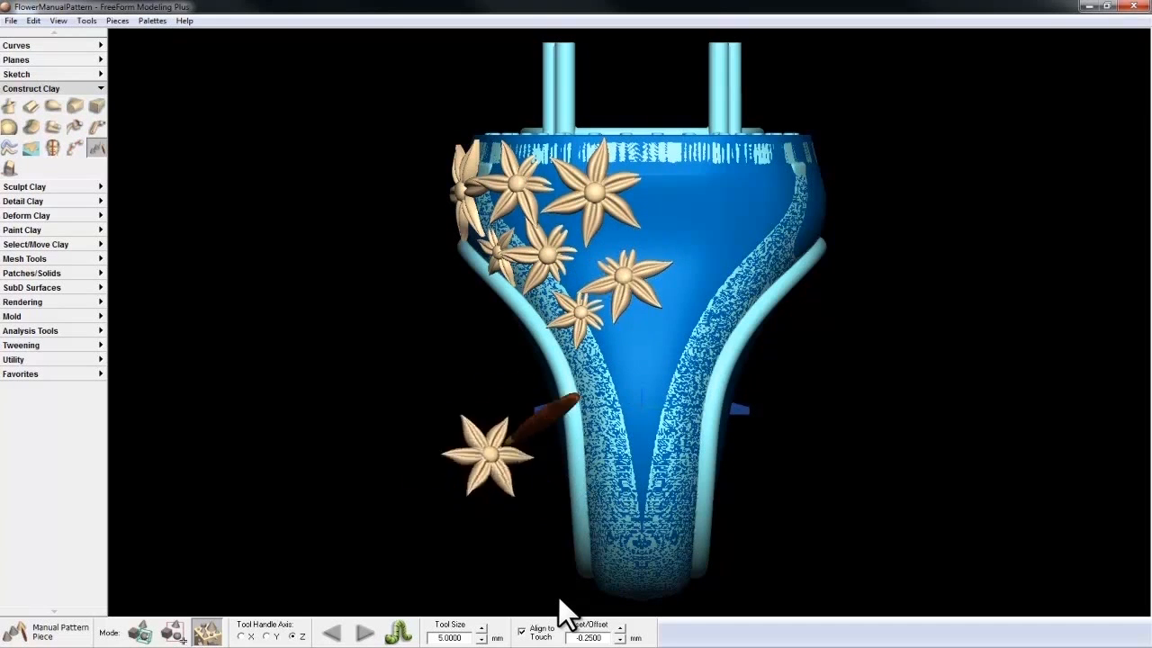
key(o)
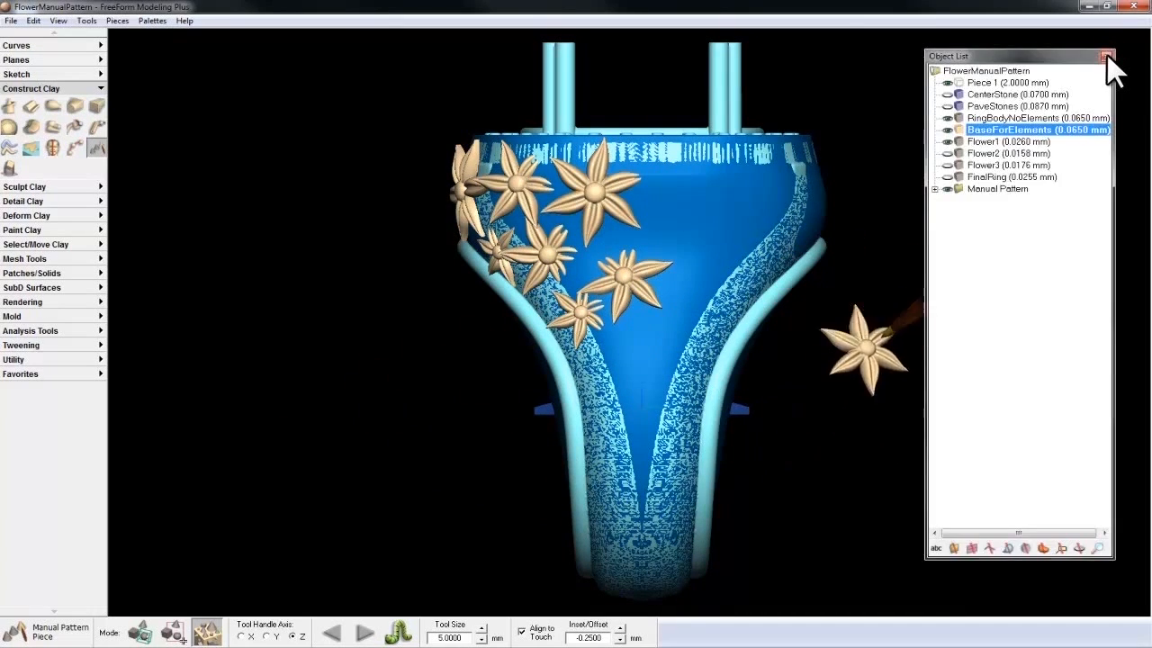
Activate the last placed flower, Flower1[7], and Tug its petals outward from the base's surface.
click(936, 189)
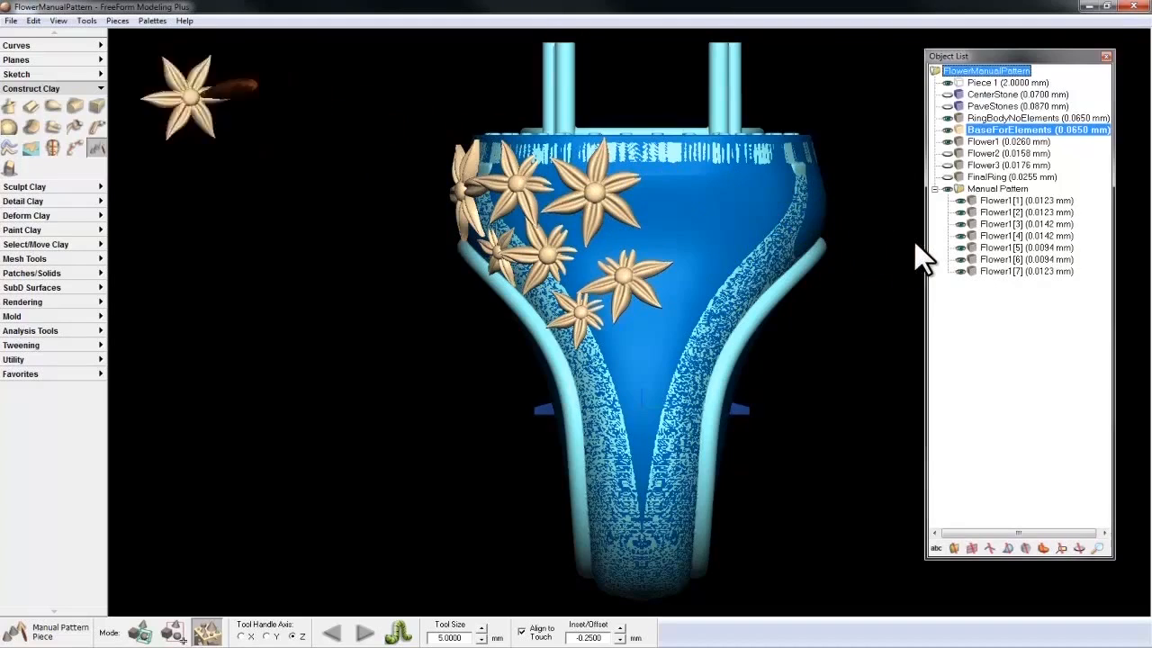
click(41, 87)
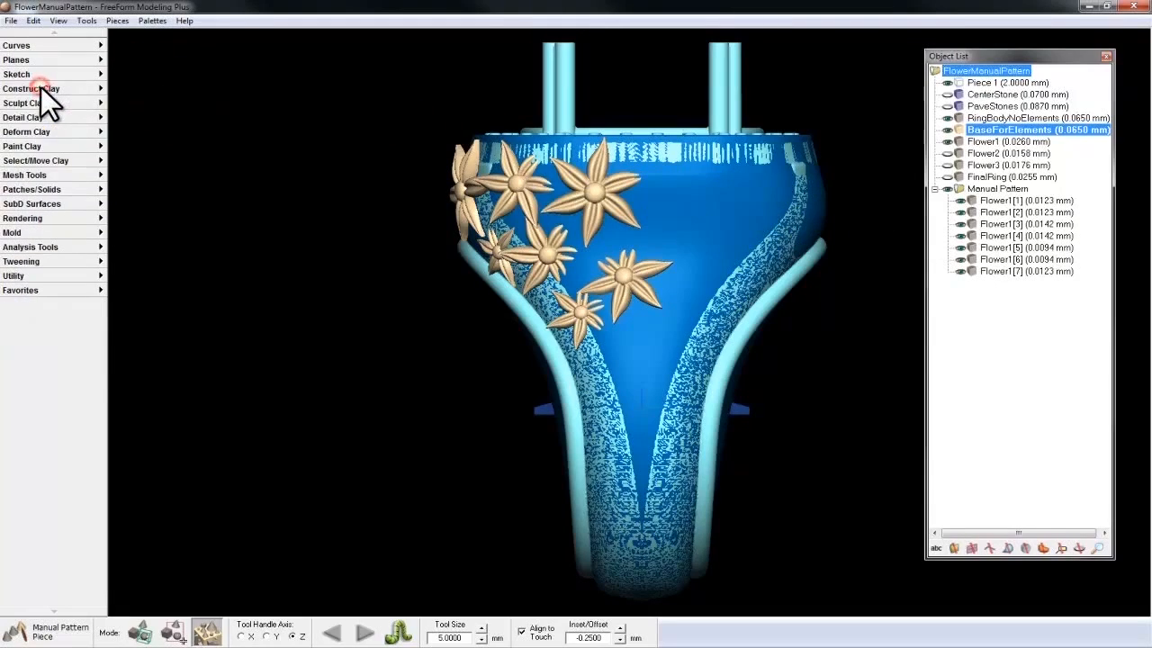
click(35, 133)
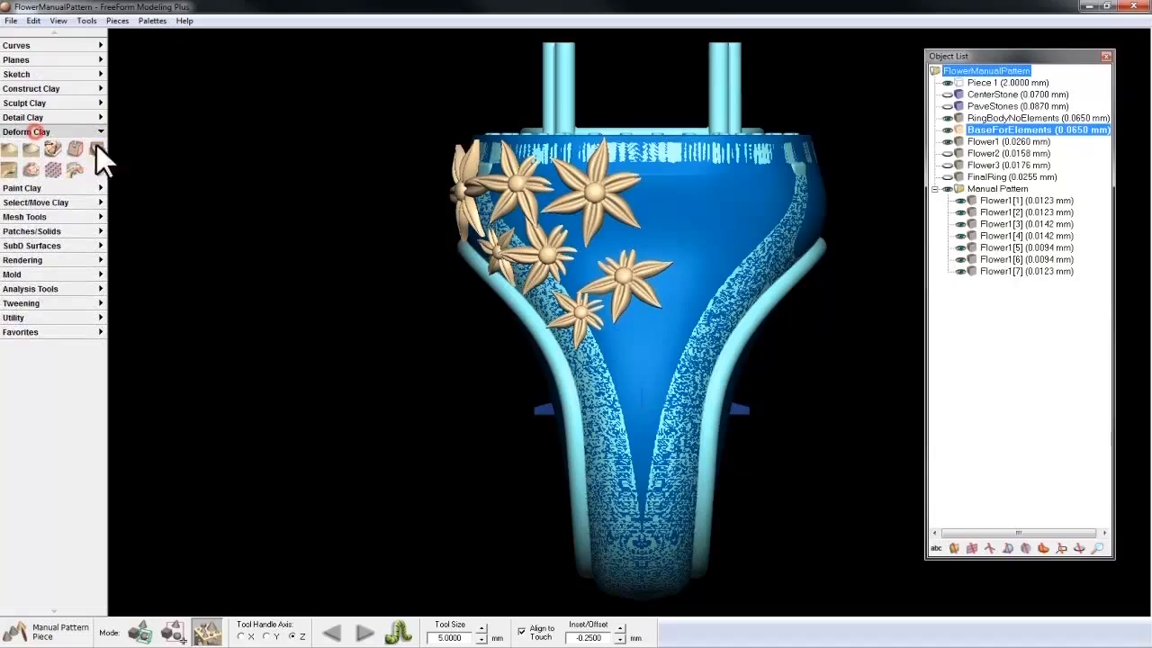
click(17, 152)
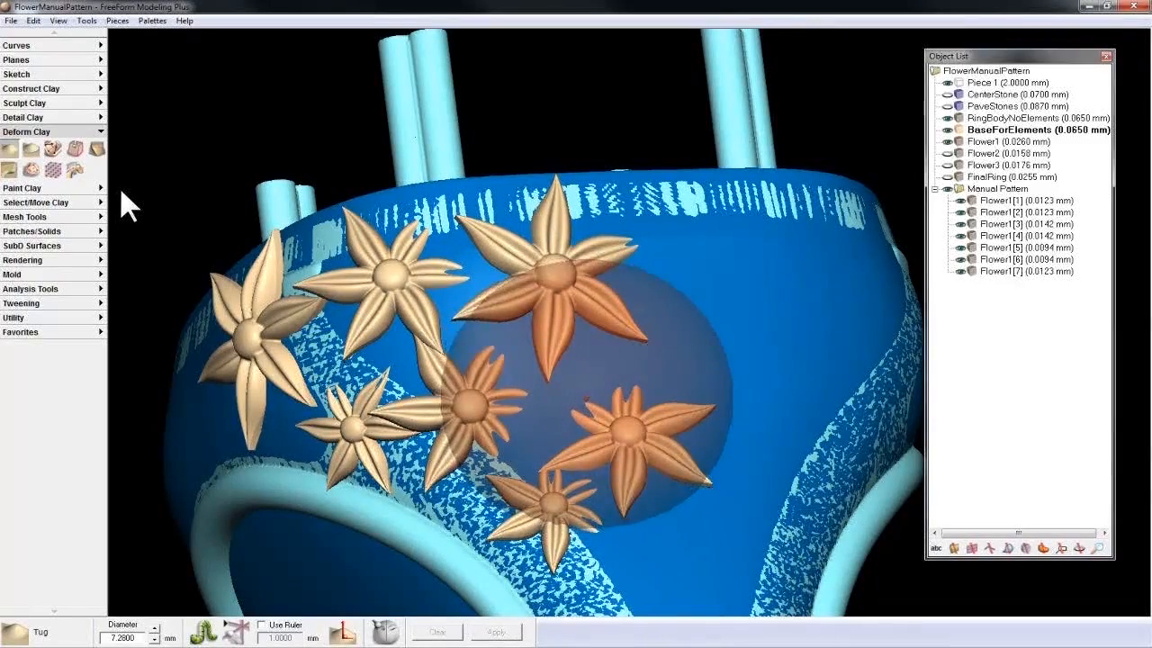
key(a)
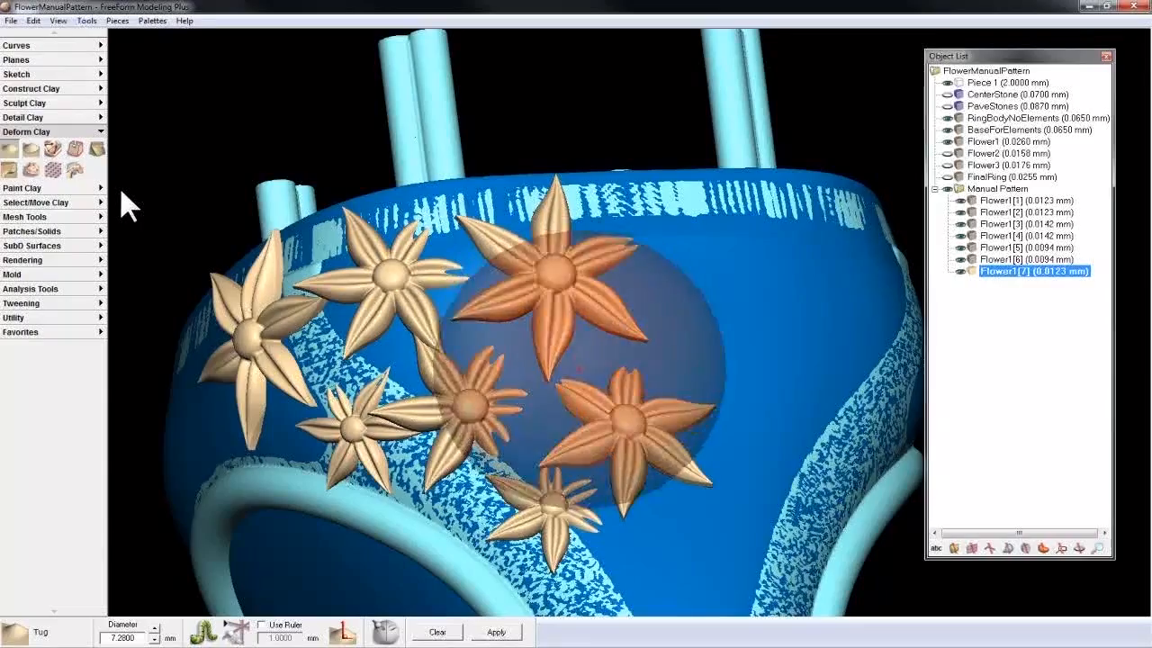
key(Escape)
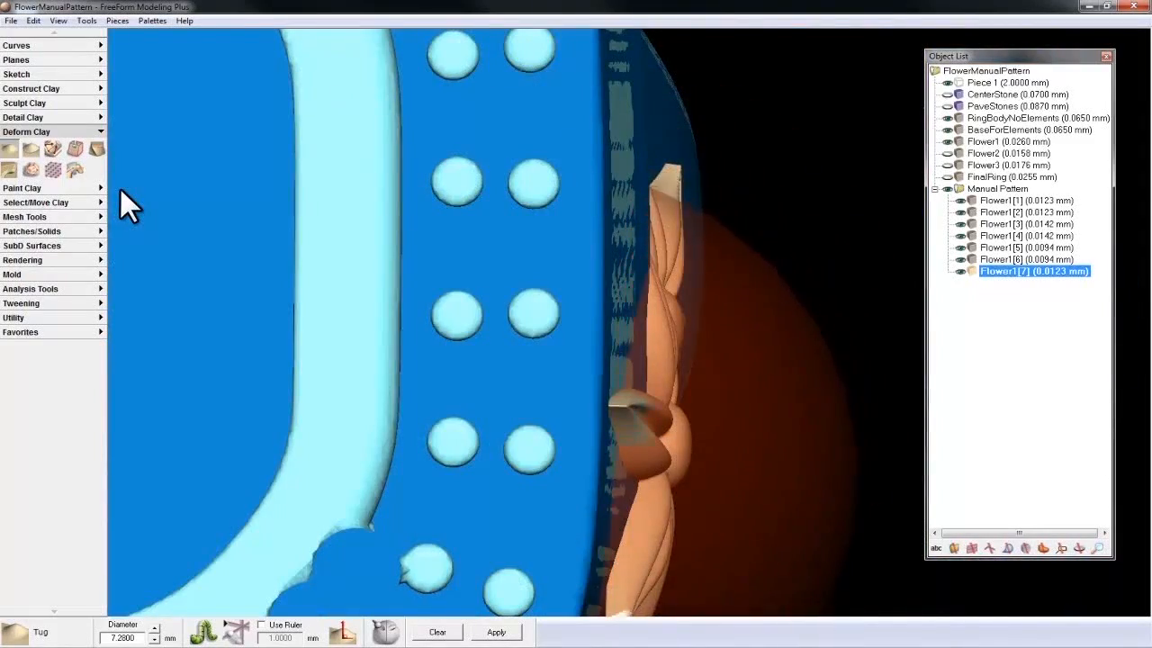
key(Home)
key(Left)
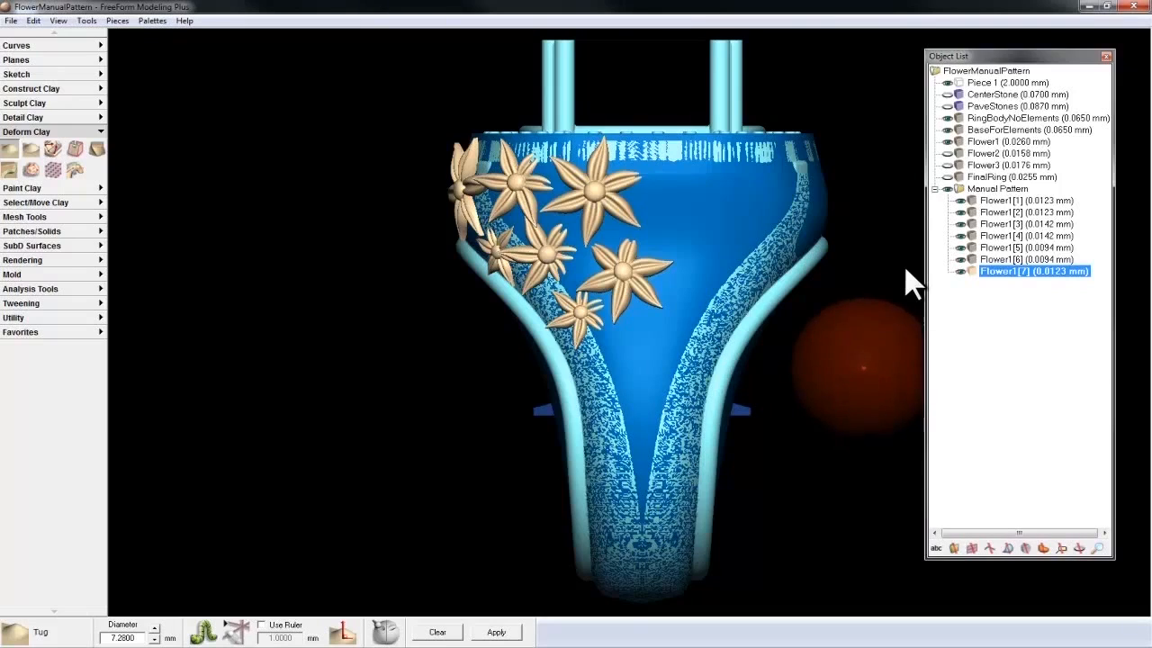
Delete the Manual Pattern folder with its placed flowers, and hide BaseForElements and RingBodyNoElements.
right_click(963, 188)
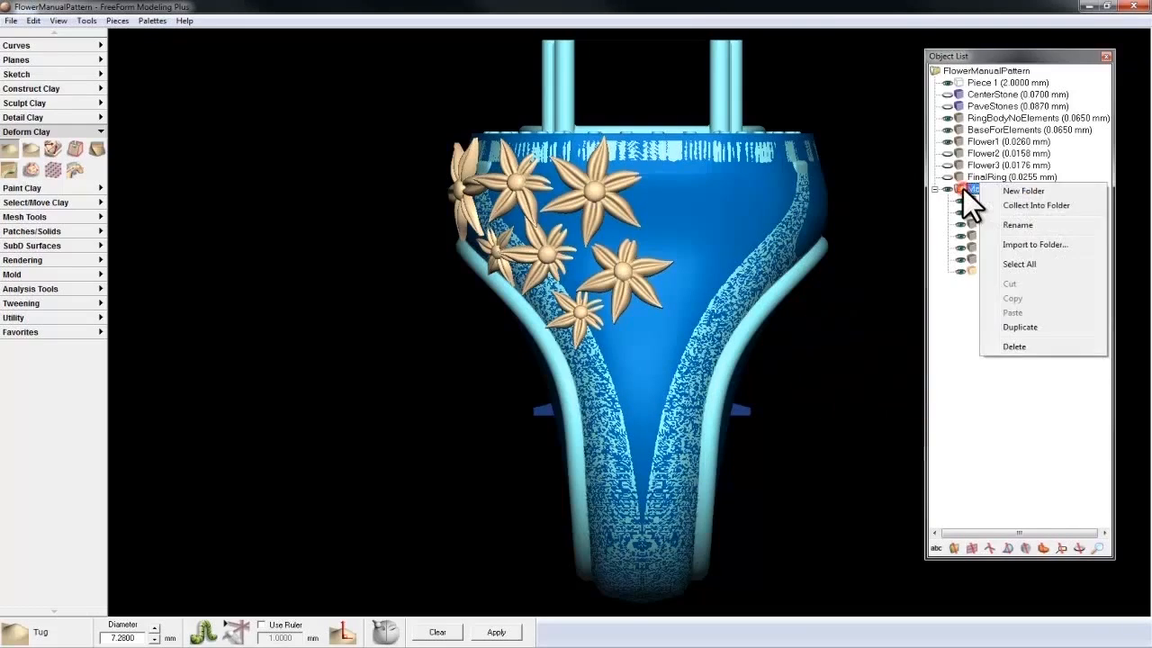
click(1010, 347)
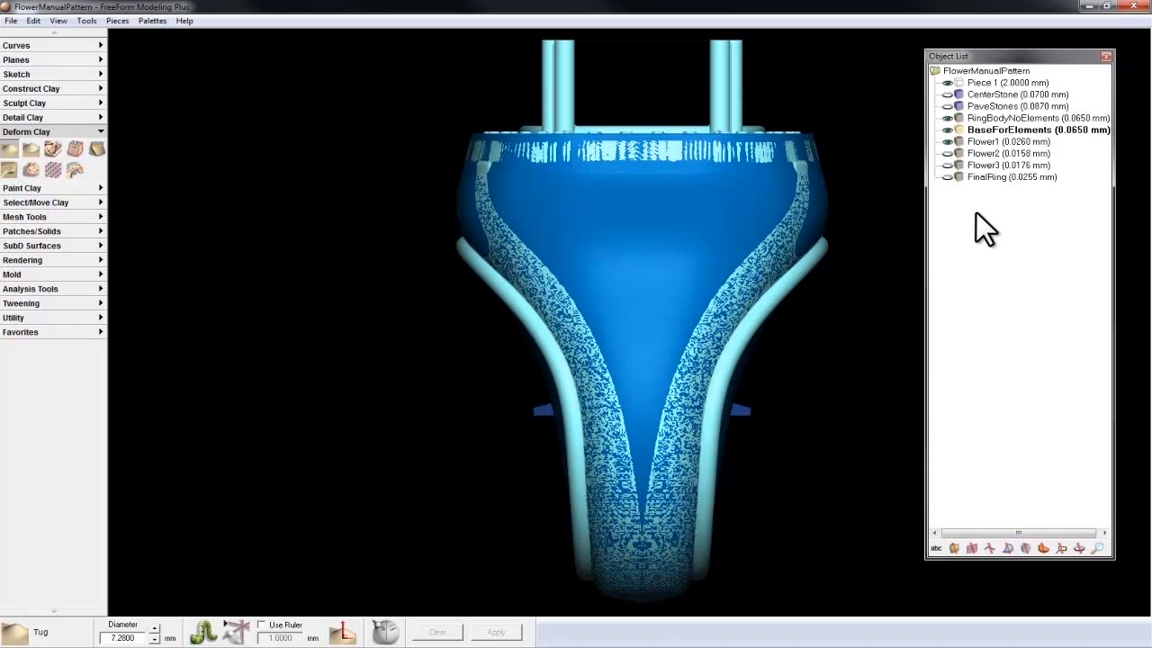
click(946, 129)
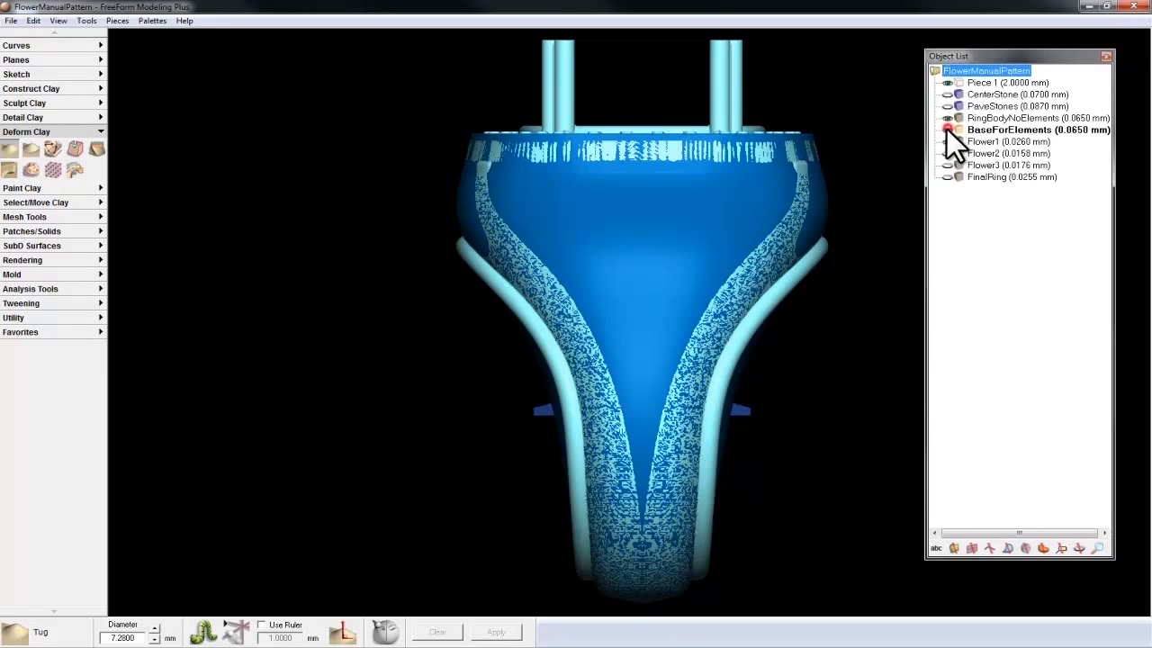
click(945, 118)
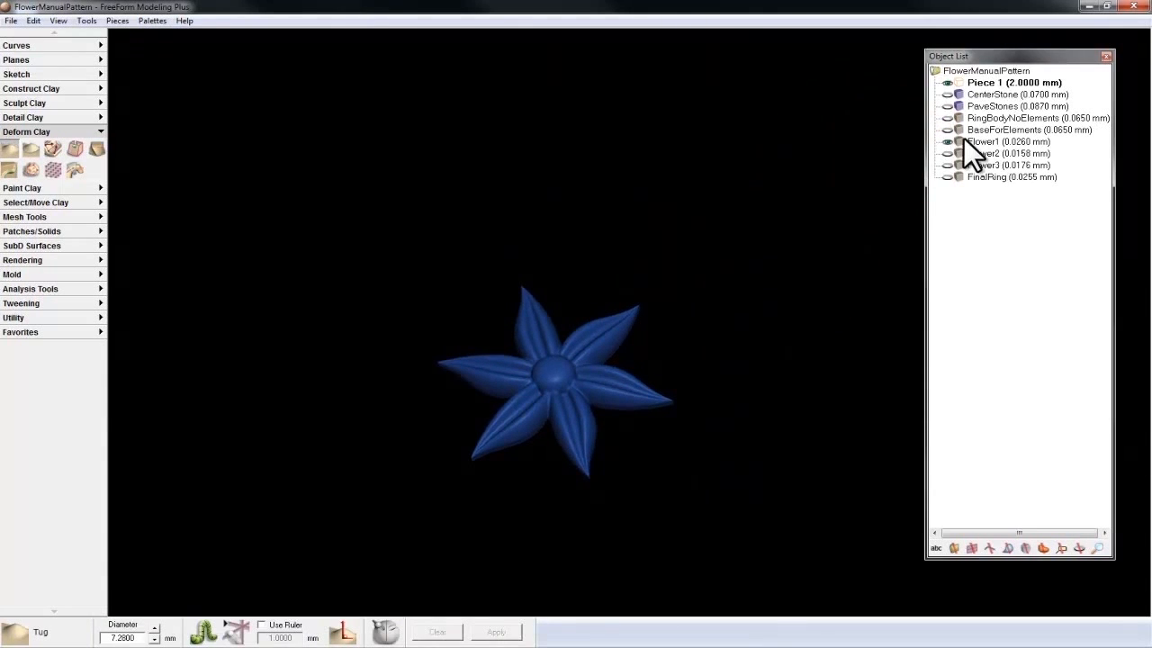
View Flower1, Flower2 and Flower3 individually, and leave all three flower pieces shown together.
click(947, 142)
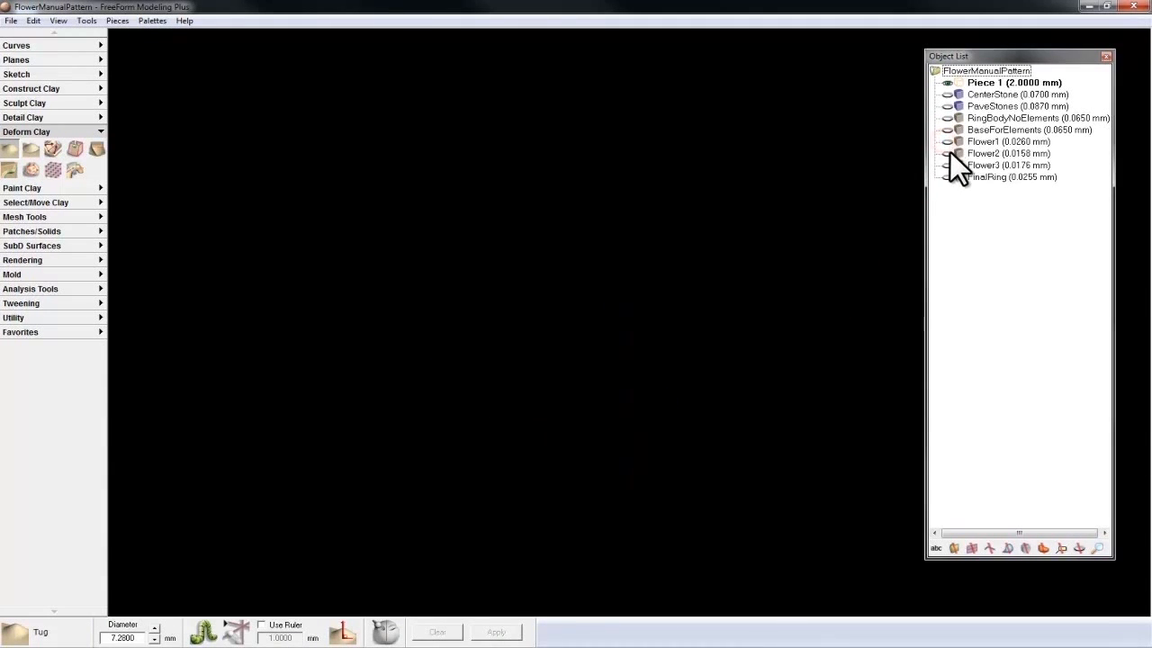
click(948, 153)
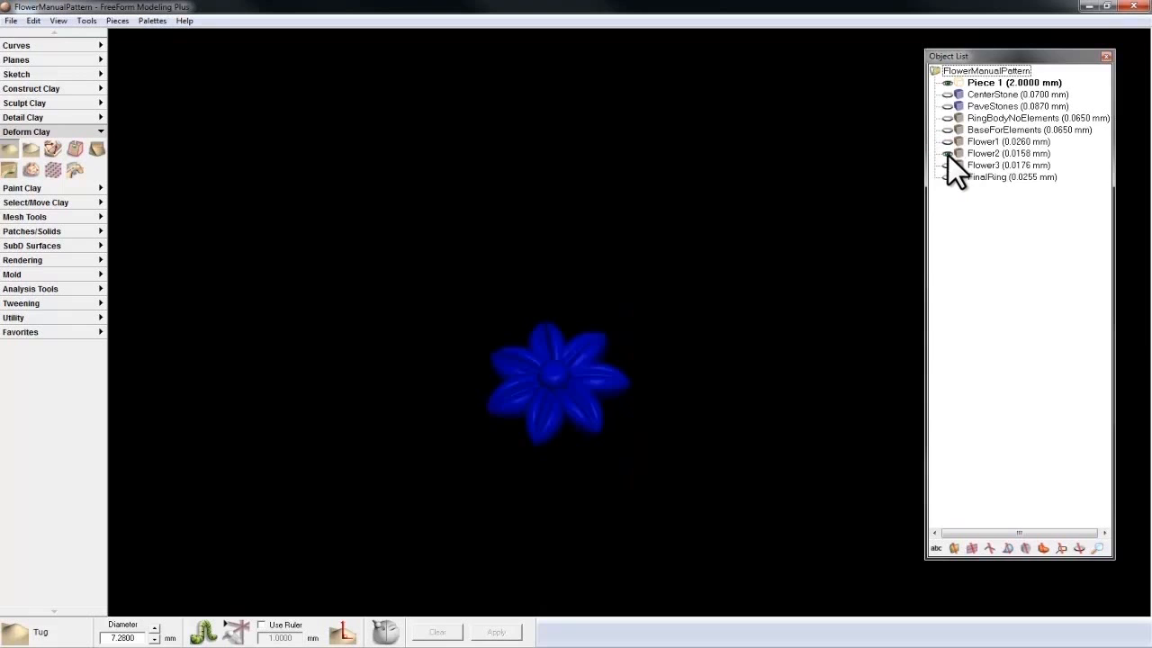
click(948, 153)
click(946, 165)
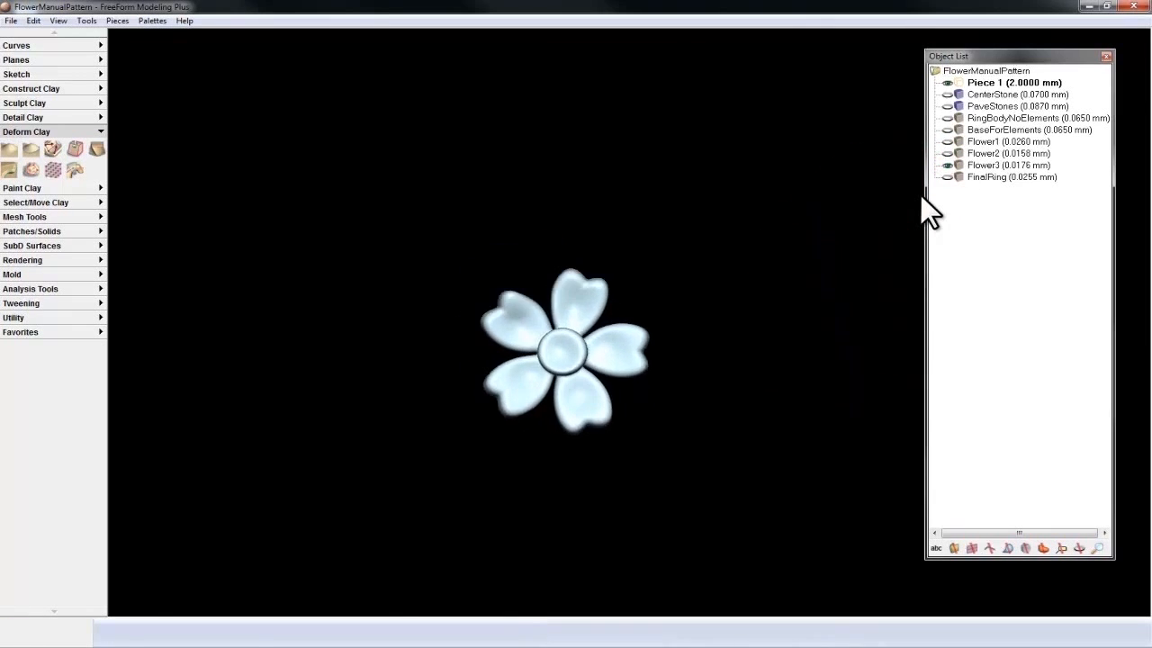
click(948, 153)
click(948, 141)
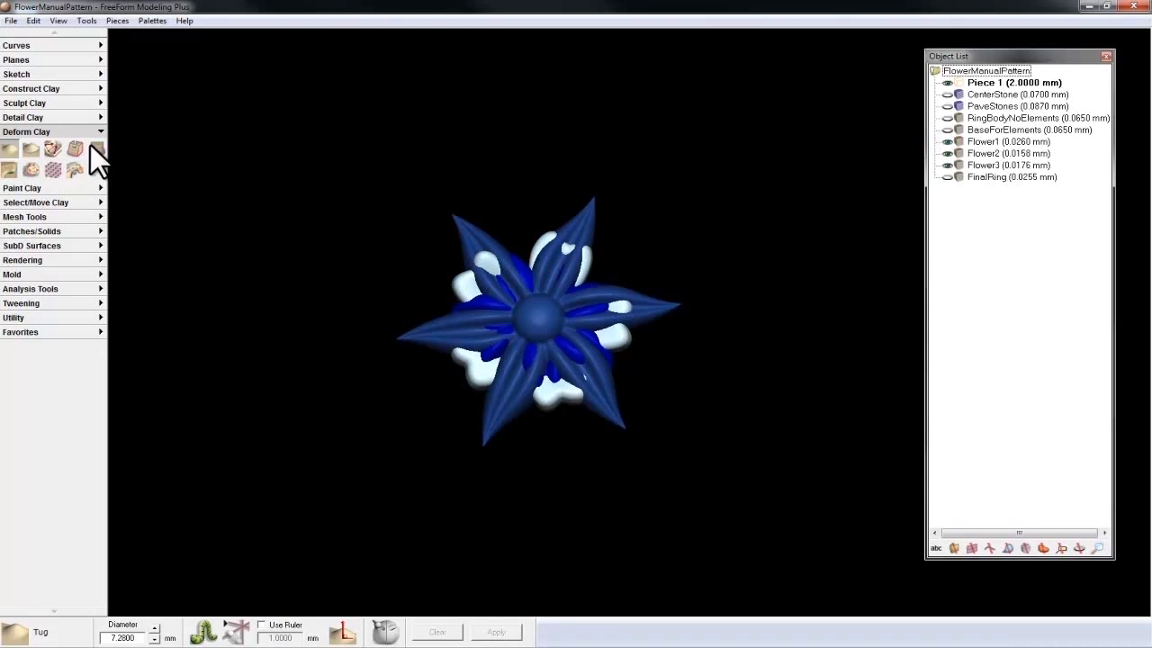
Start Manual Pattern Piece, pick Flower1, Flower2 and Flower3 together as the pattern elements, and switch to placing mode.
click(54, 131)
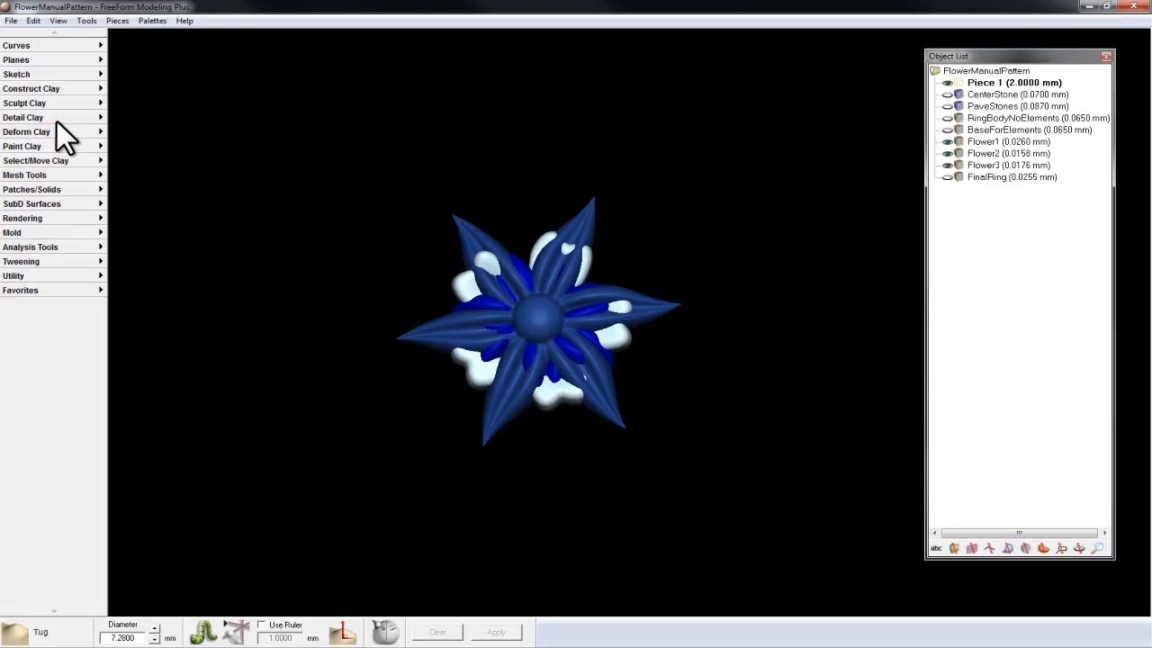
click(59, 90)
click(97, 148)
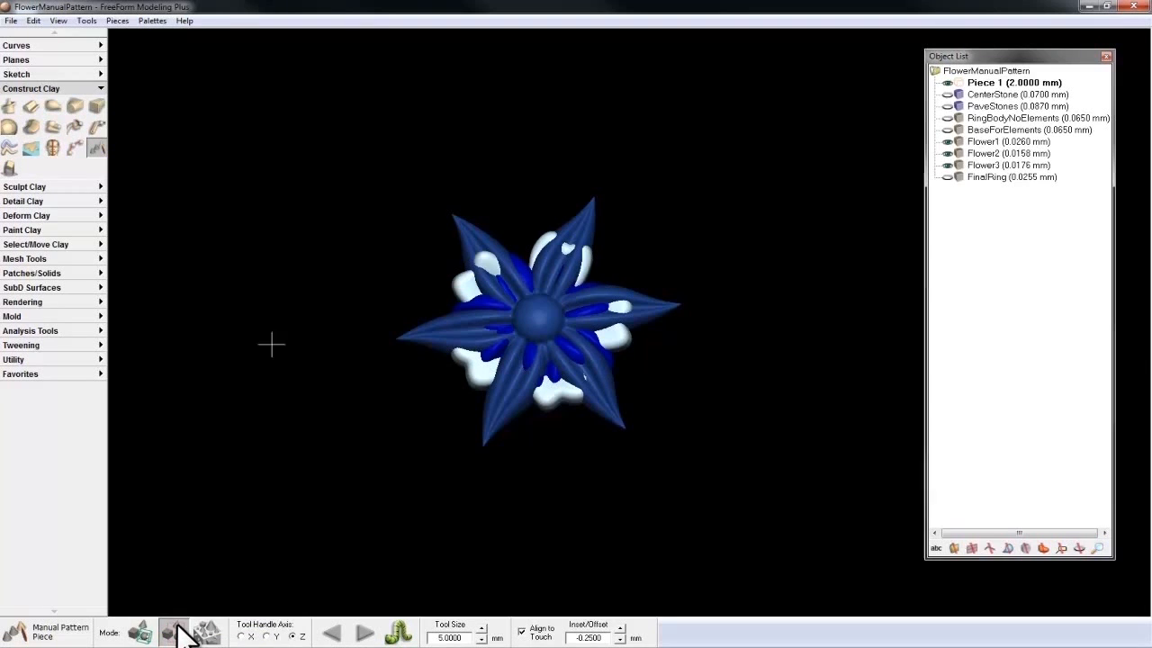
drag(379, 357, 781, 521)
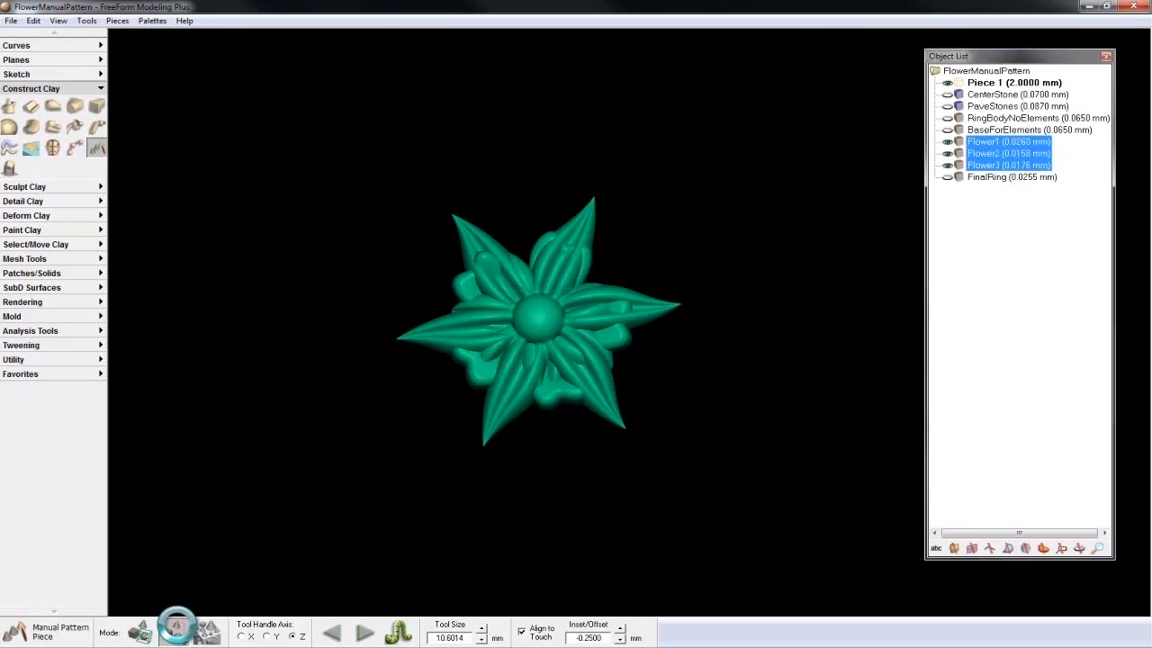
click(207, 630)
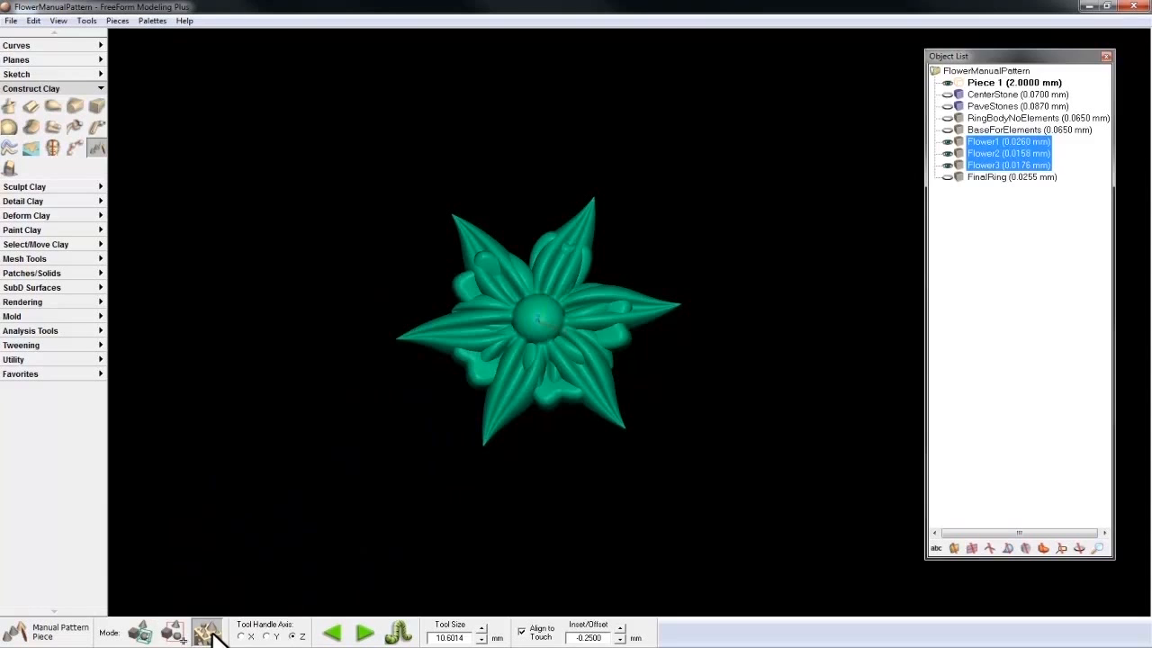
Hide the three source flowers, show BaseForElements and RingBodyNoElements, and make BaseForElements active.
click(948, 142)
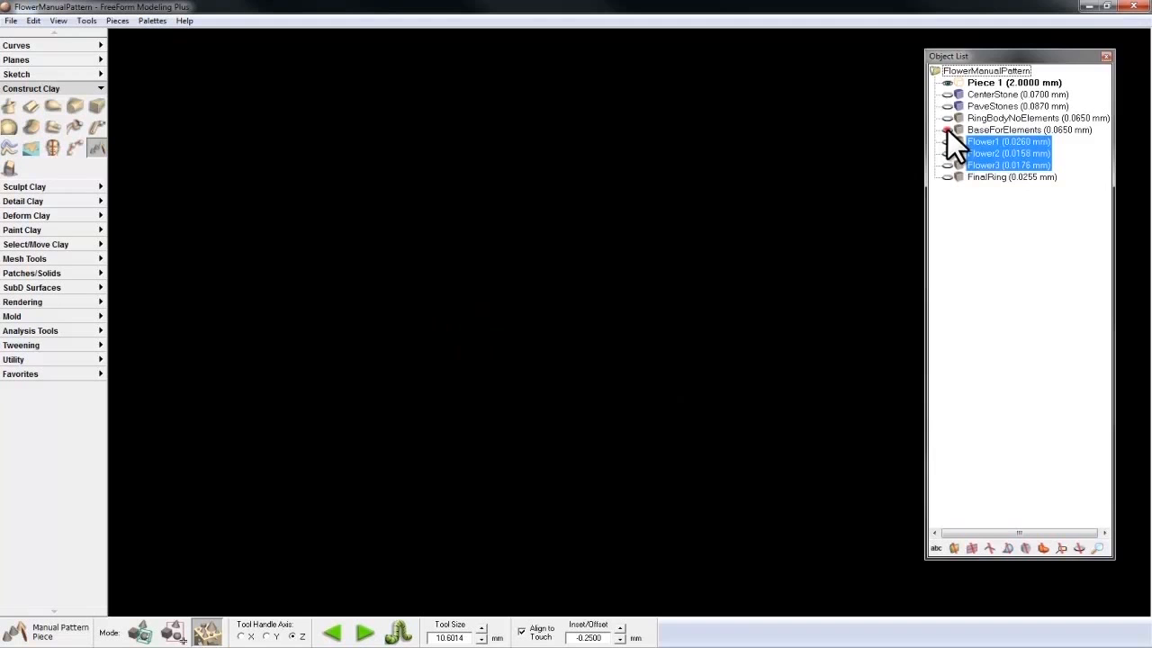
click(948, 129)
click(948, 118)
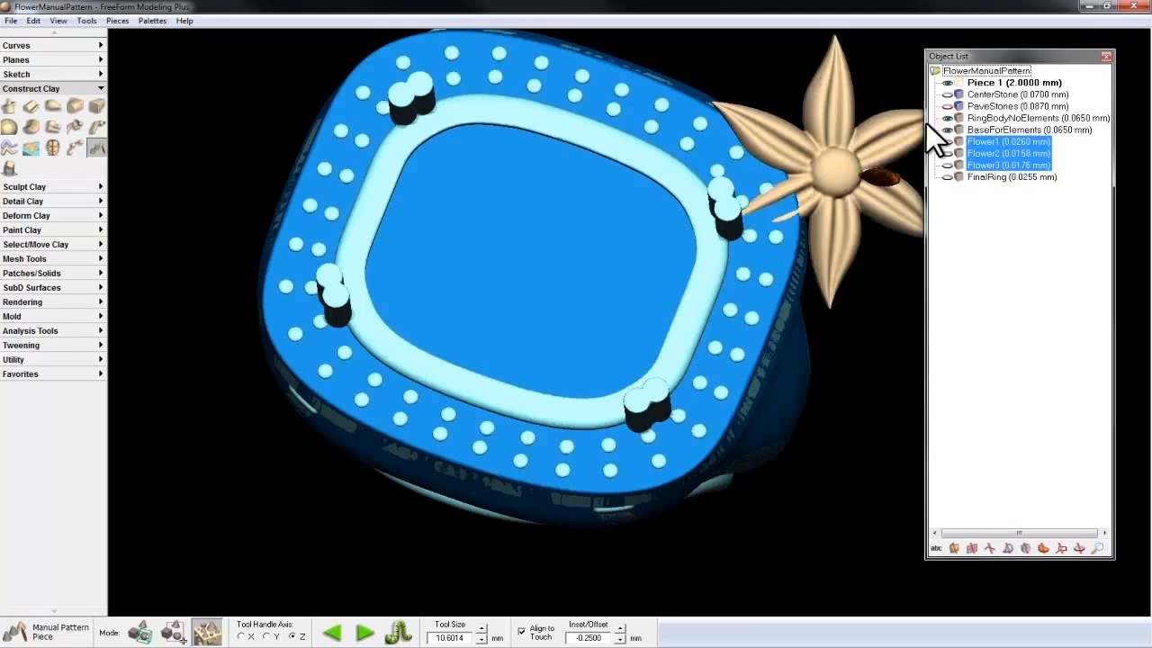
right_click(963, 126)
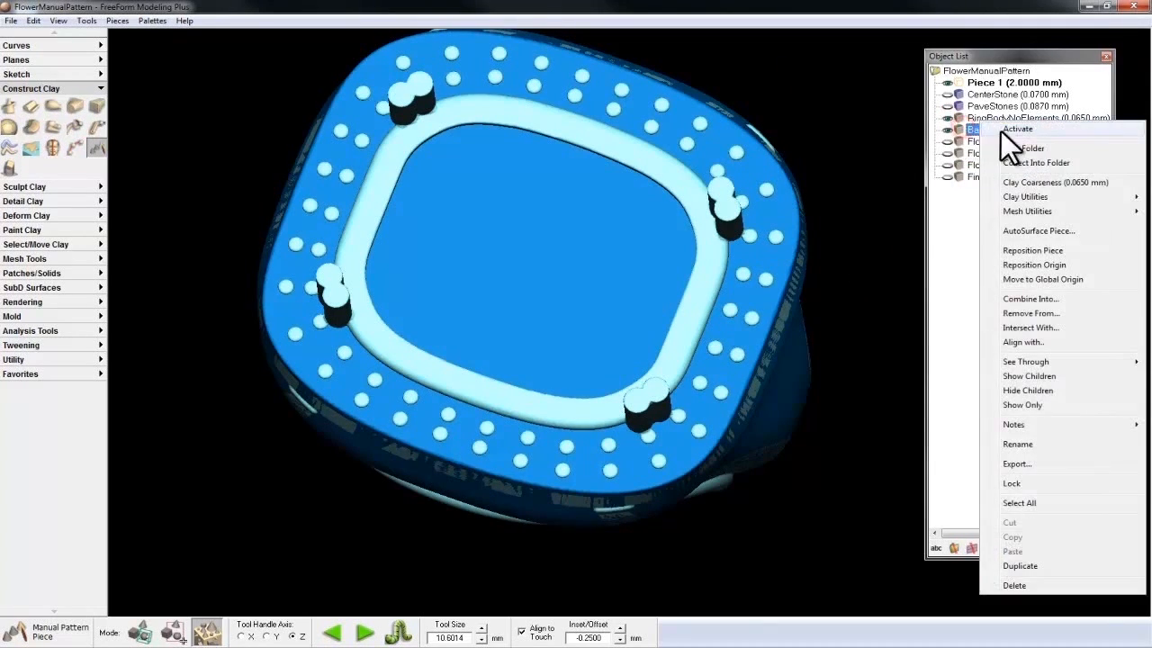
click(990, 126)
key(Escape)
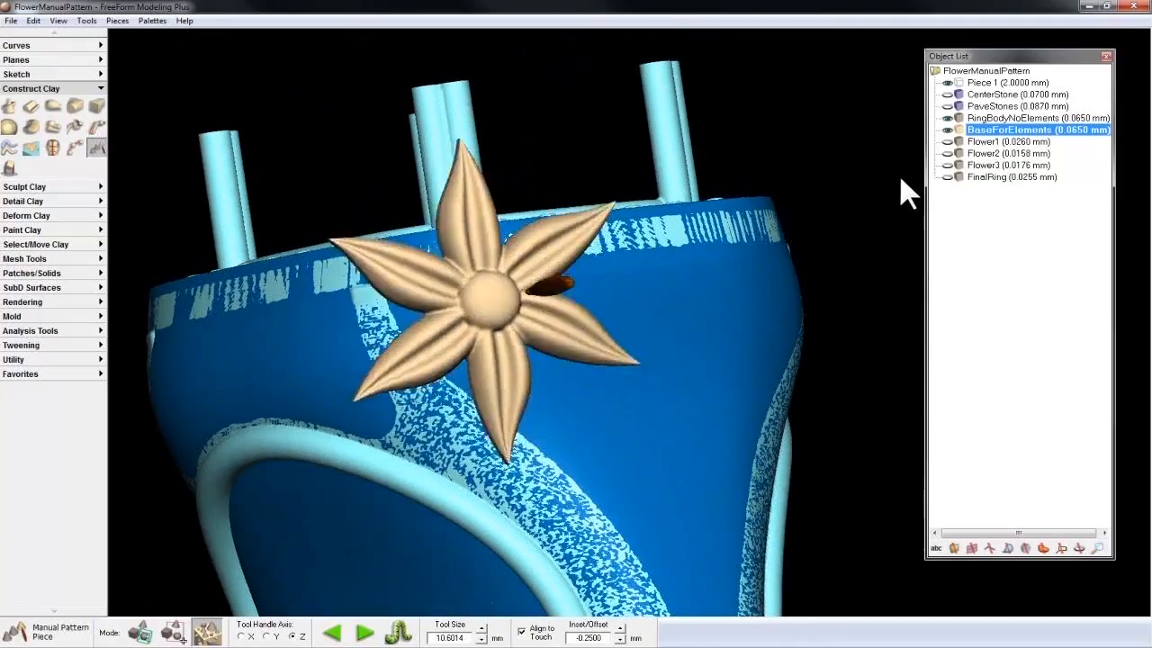
Reduce the tool size to 5.5314 mm and place a large Flower1 on the base's left shoulder below the rim.
key(minus)
key(minus)
key(minus)
key(minus)
key(minus)
key(minus)
key(minus)
key(minus)
key(minus)
key(minus)
key(minus)
key(minus)
key(minus)
key(minus)
key(minus)
key(minus)
key(minus)
key(minus)
key(minus)
key(minus)
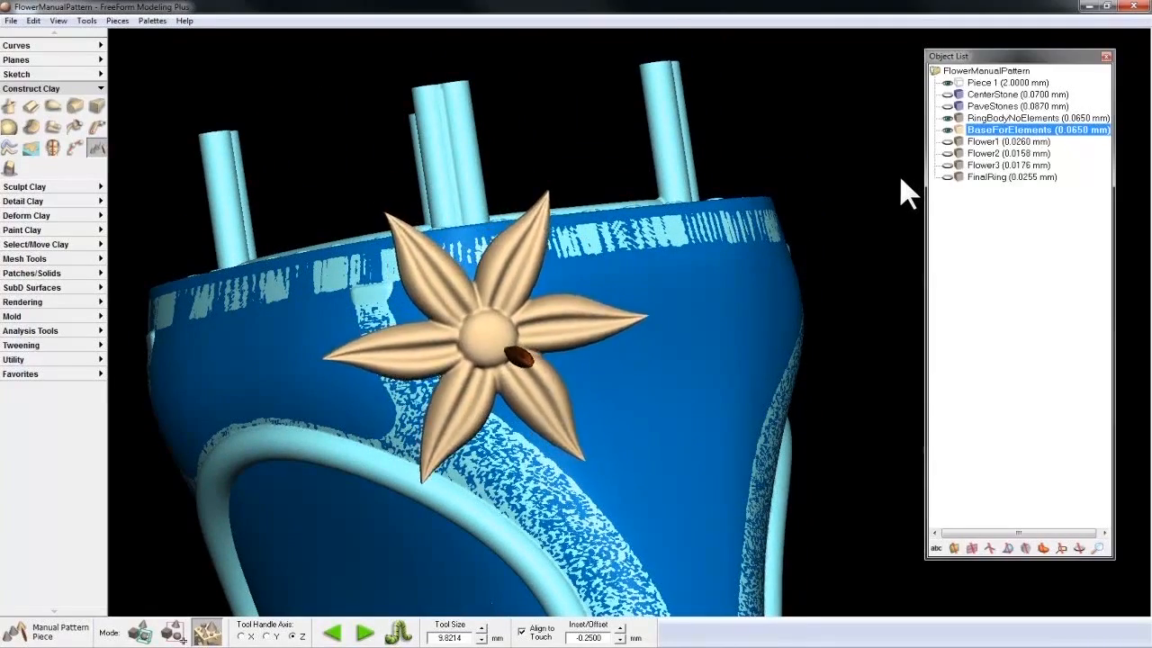
key(plus)
key(plus)
key(plus)
key(plus)
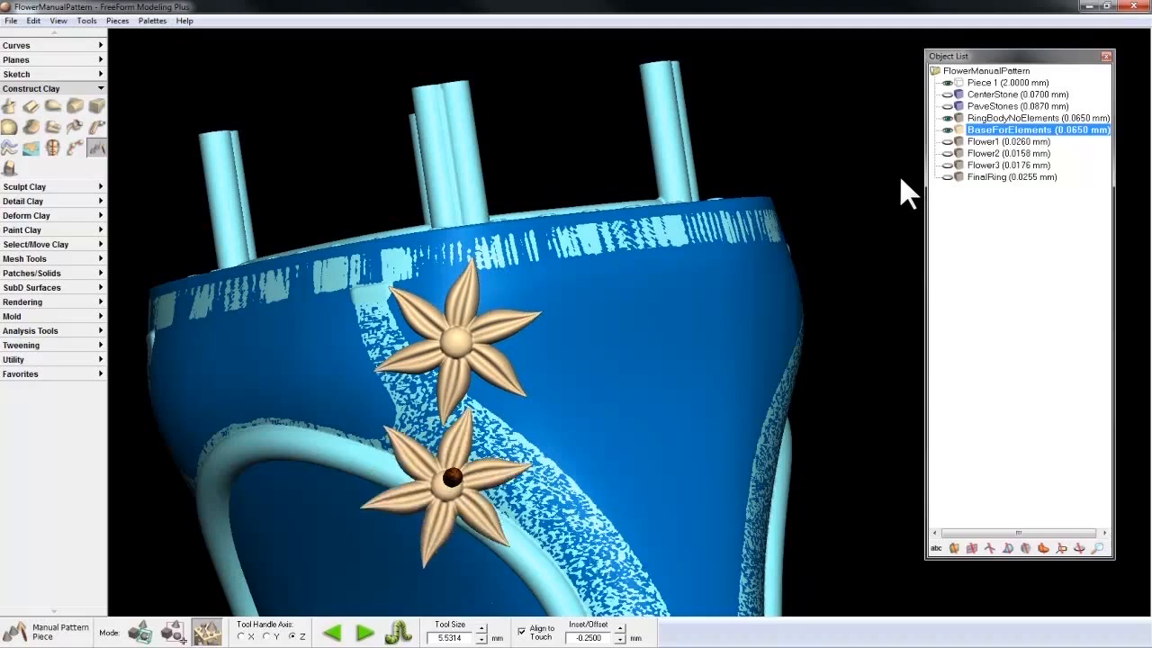
Place Flower2 at 3.5891 mm to the right of the large flower and Flower3 at 1.9109 mm in the gap below them.
click(371, 633)
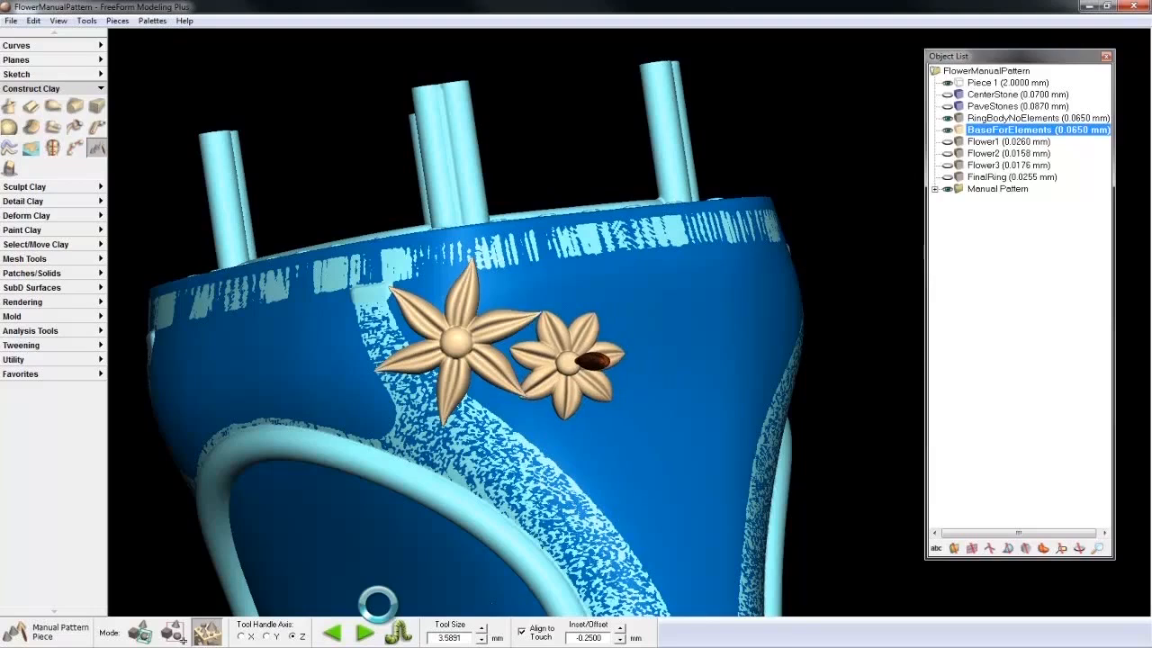
click(589, 360)
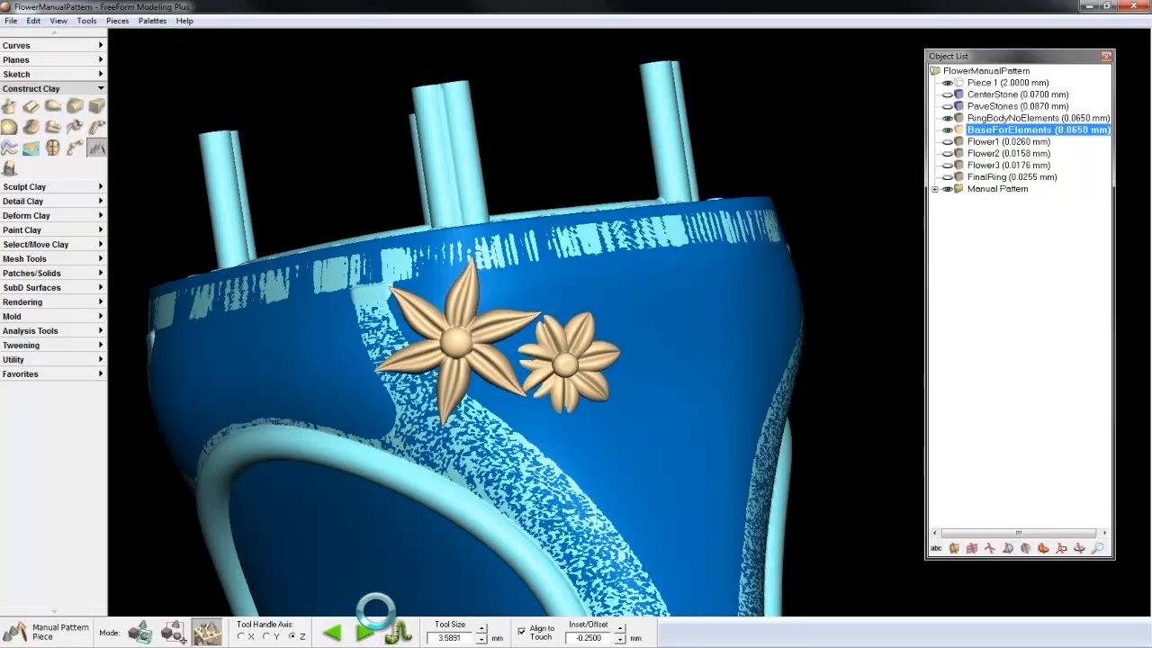
key(minus)
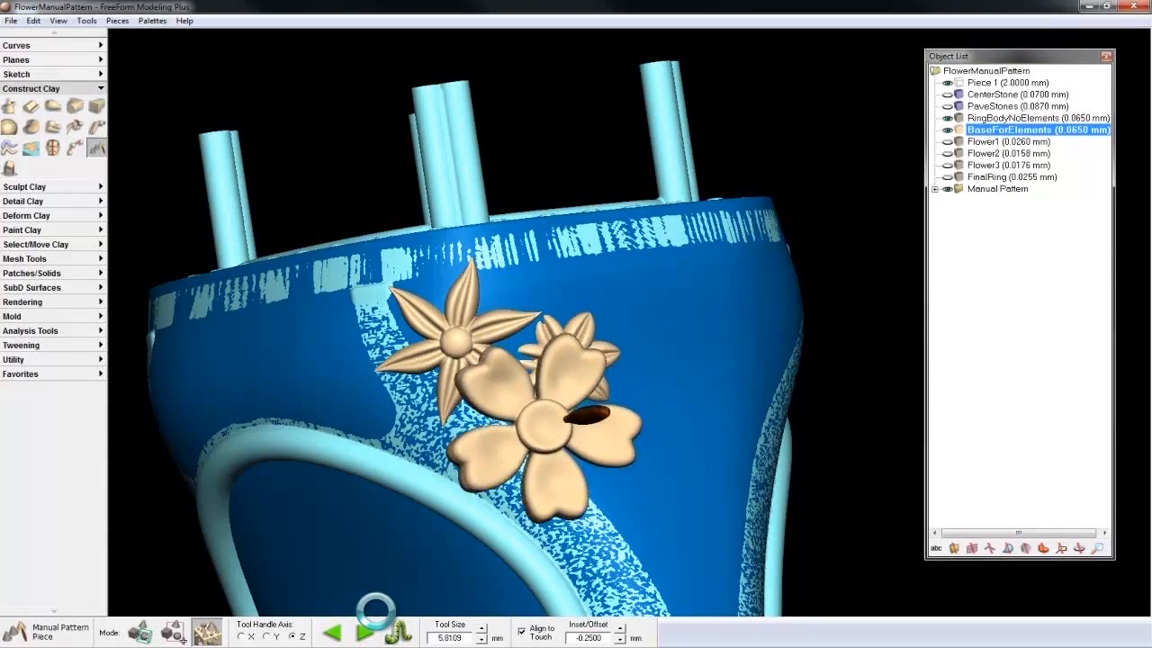
key(minus)
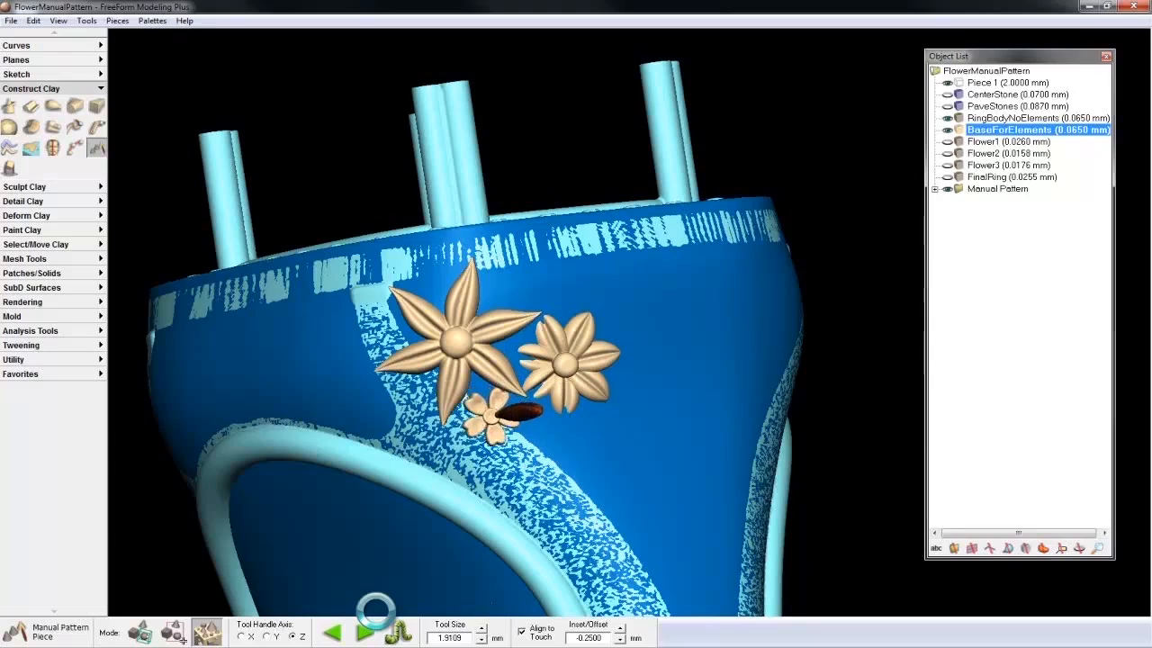
click(508, 403)
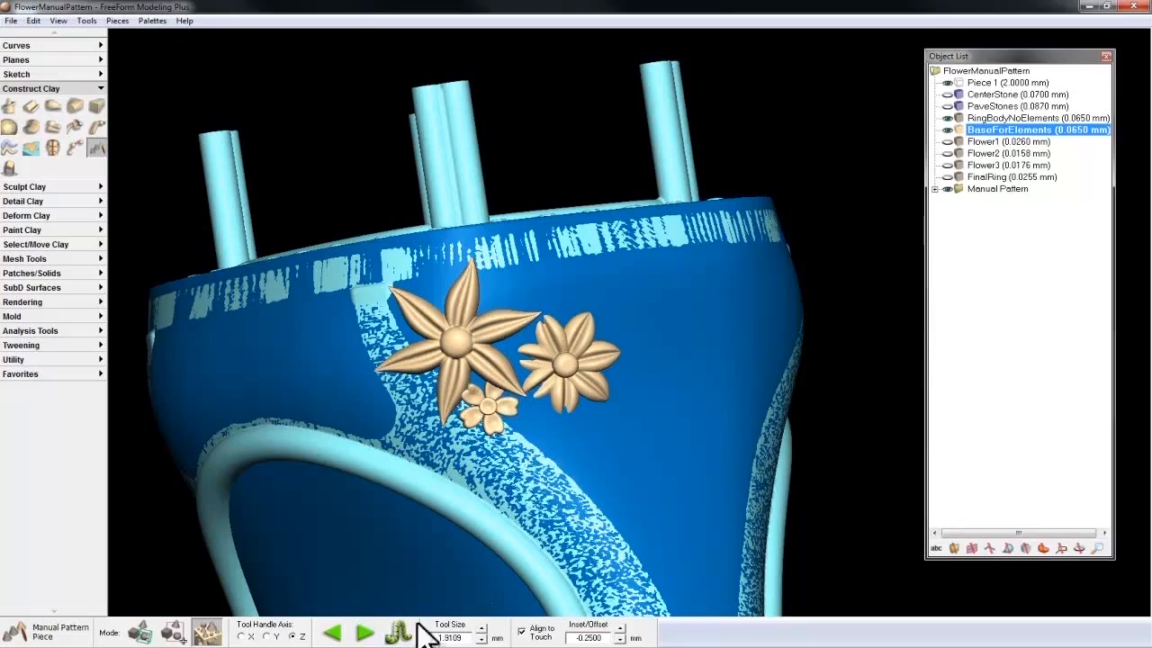
Place three Flower1 copies at 4.3614 mm, one at the upper rim and two touching lower on the face.
key(minus)
key(minus)
key(minus)
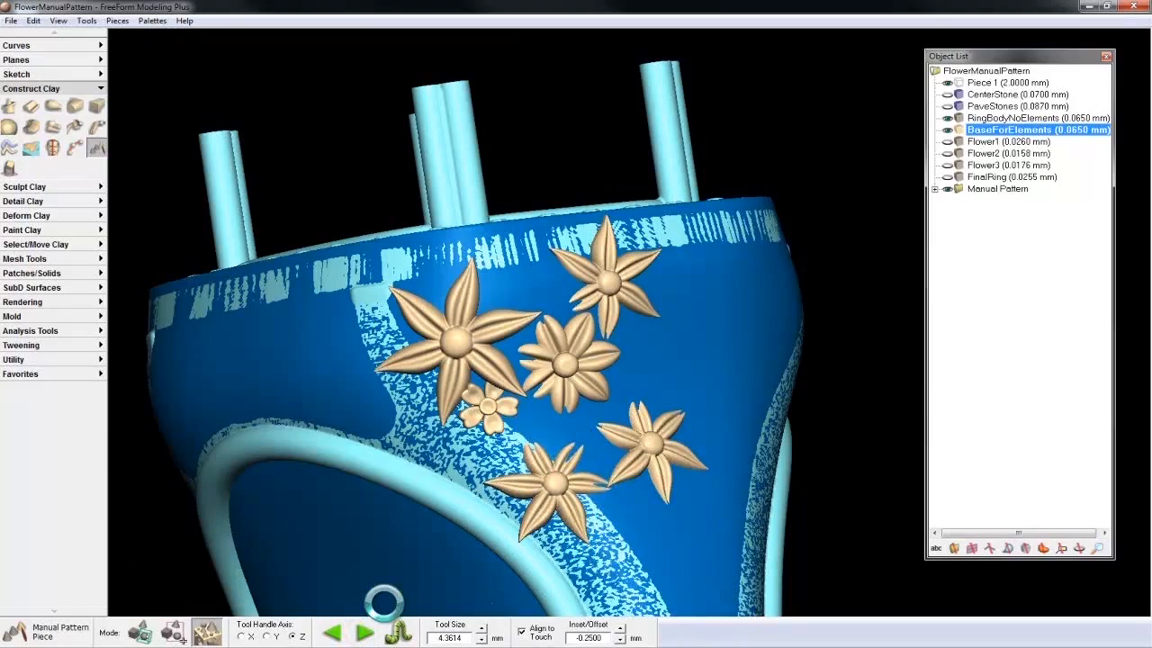
Place four Flower2 copies at 2.8091 mm around the cluster: one at its lower end, two along the rim and one at its left edge.
key(minus)
key(minus)
click(653, 509)
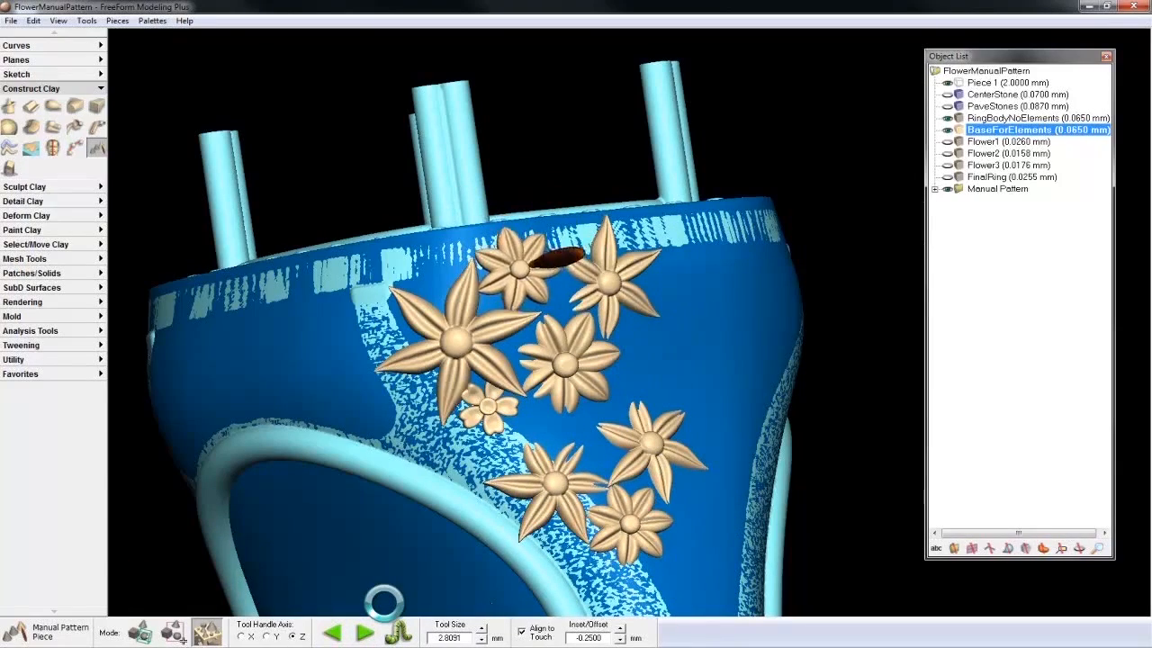
click(515, 264)
click(404, 423)
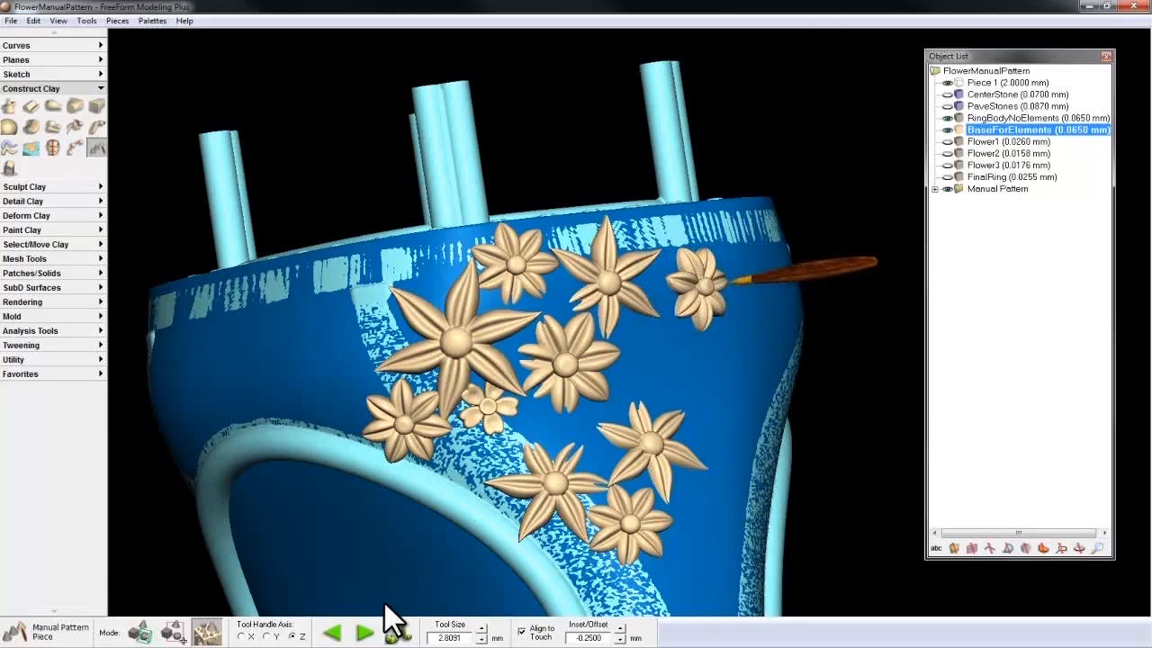
click(693, 281)
Place a small Flower3 at 1.9109 mm in the gap beneath the two rightmost flowers at the rim.
key(minus)
key(minus)
click(637, 338)
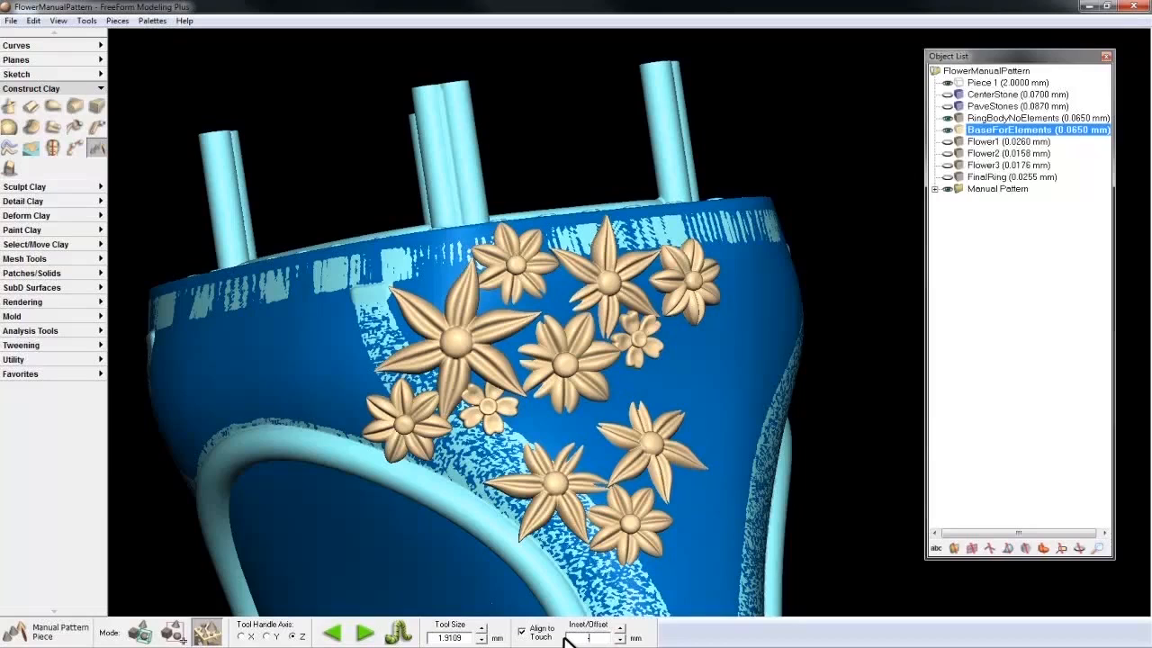
Fill the cluster's gaps and left edge with three more Flower3 copies at a new Inset/Offset, and hide BaseForElements.
key(Return)
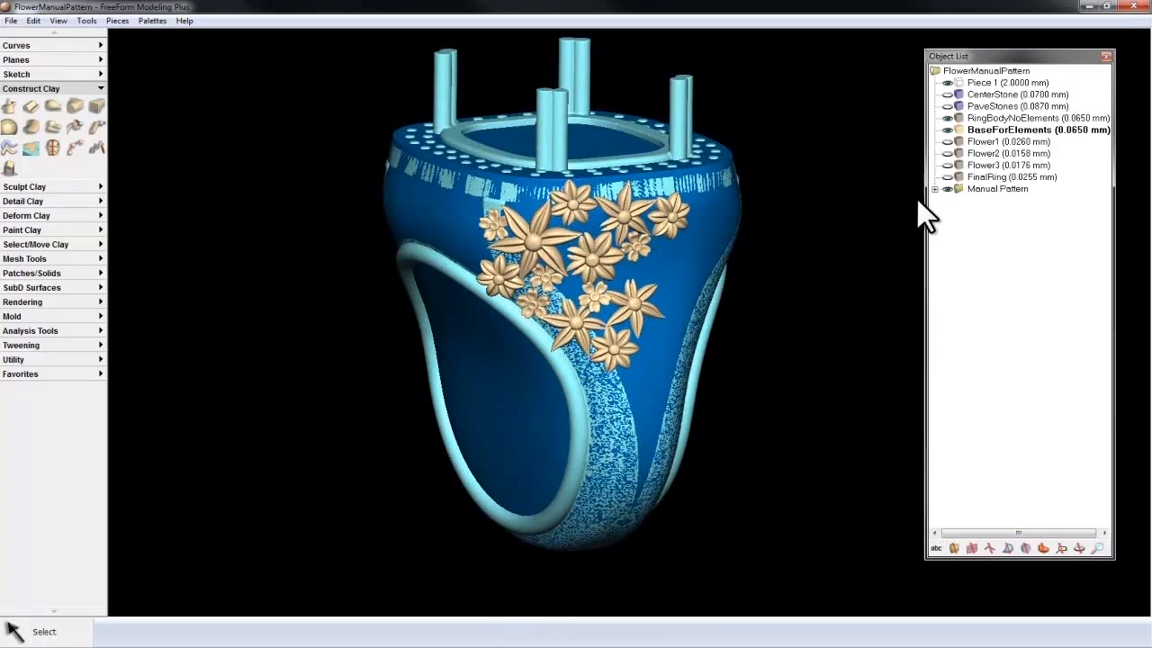
click(947, 130)
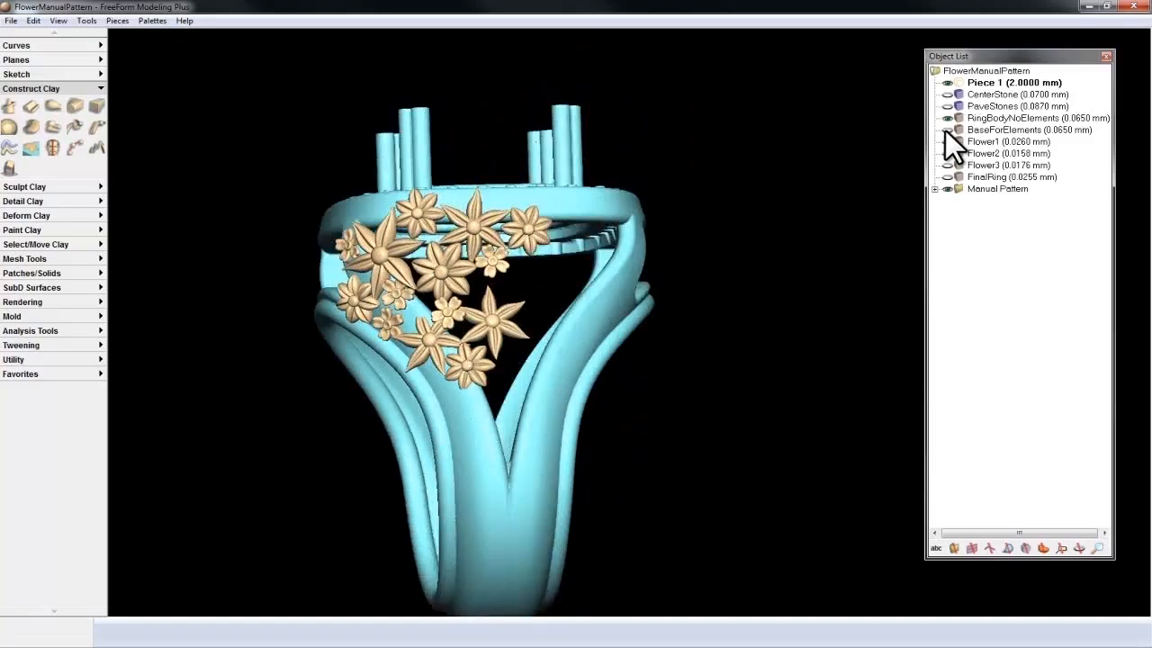